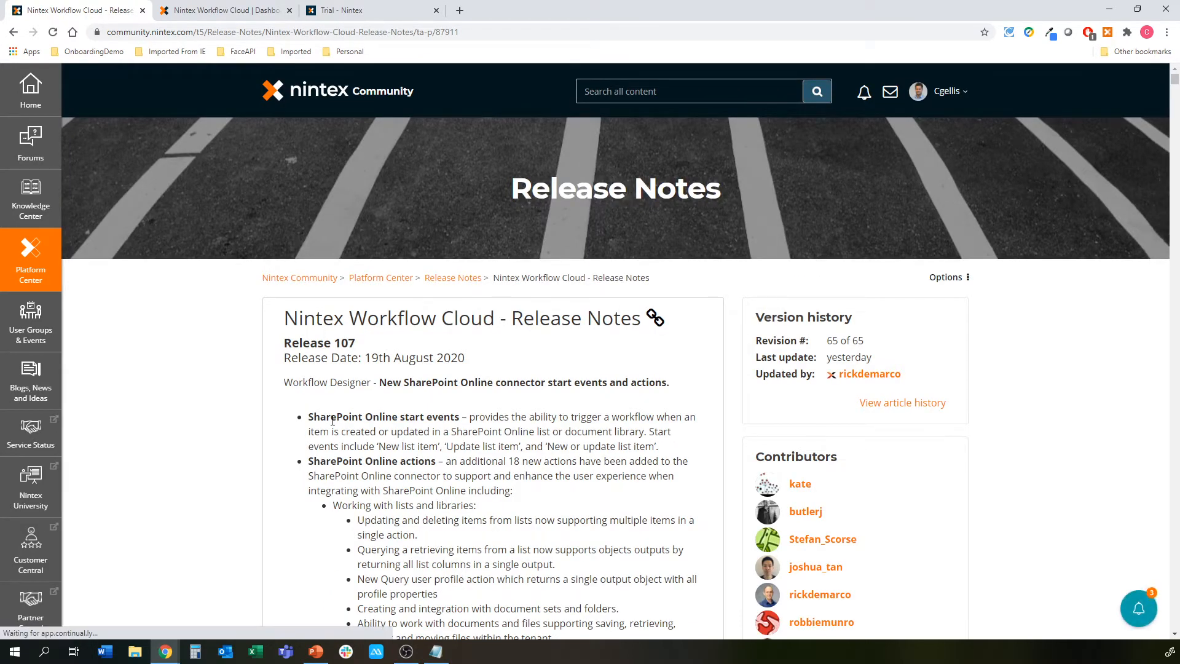
# Scroll the Nintex Workflow Cloud release notes down to Release 107's new SharePoint Online start events
pyautogui.scroll(-2, 267, 418)
pyautogui.scroll(-2, 267, 415)
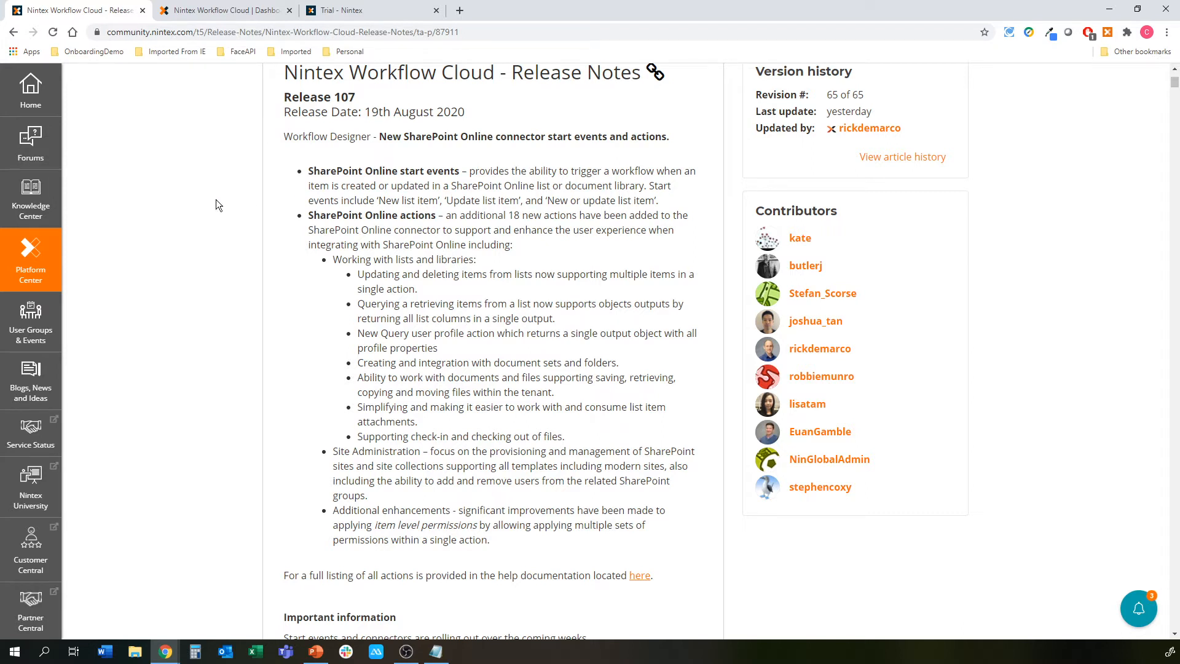
pyautogui.scroll(-1, 216, 204)
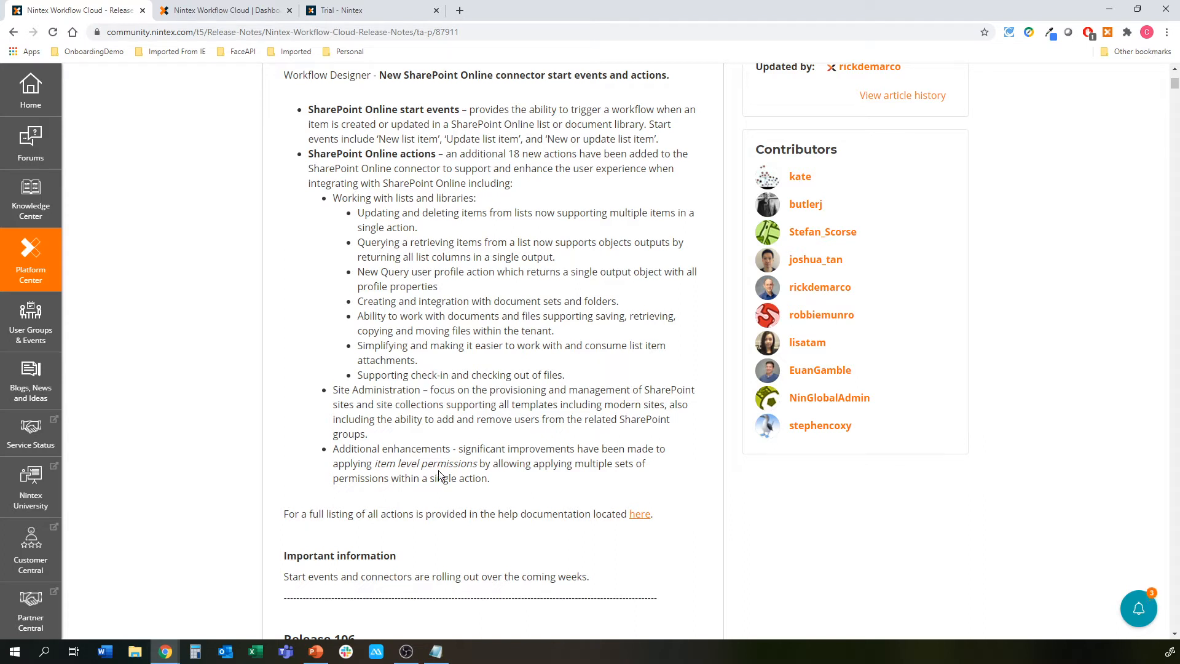
# From the Nintex Workflow Cloud Dashboard tab, choose Create workflow to open a blank designer
pyautogui.click(241, 8)
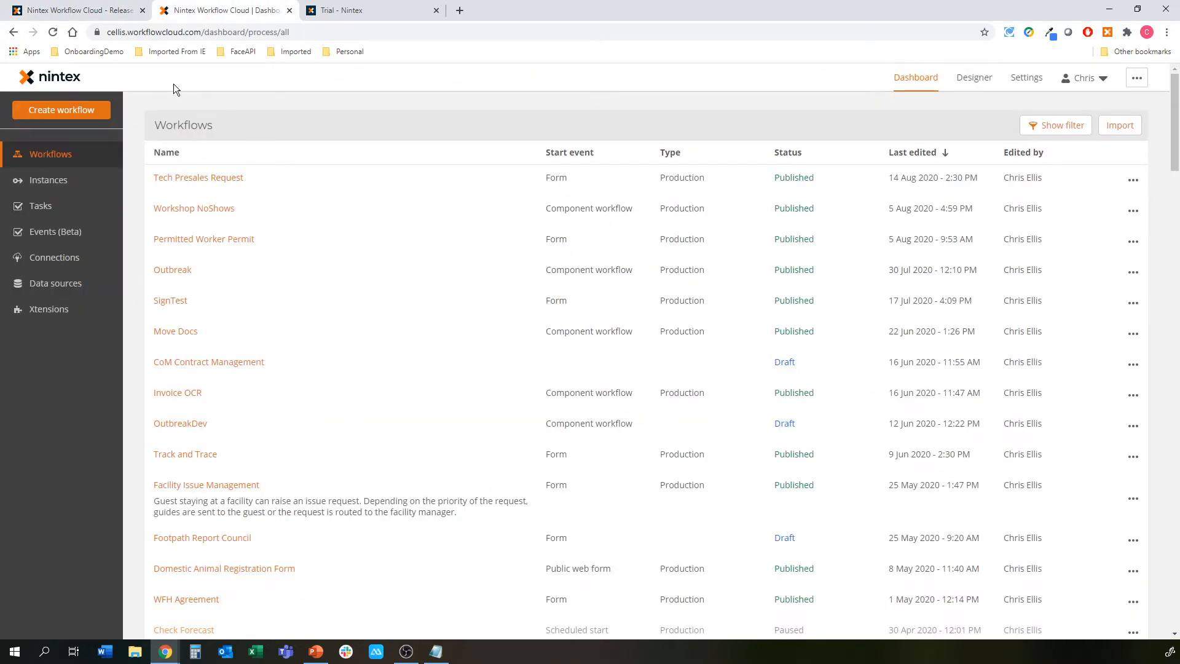
pyautogui.click(71, 259)
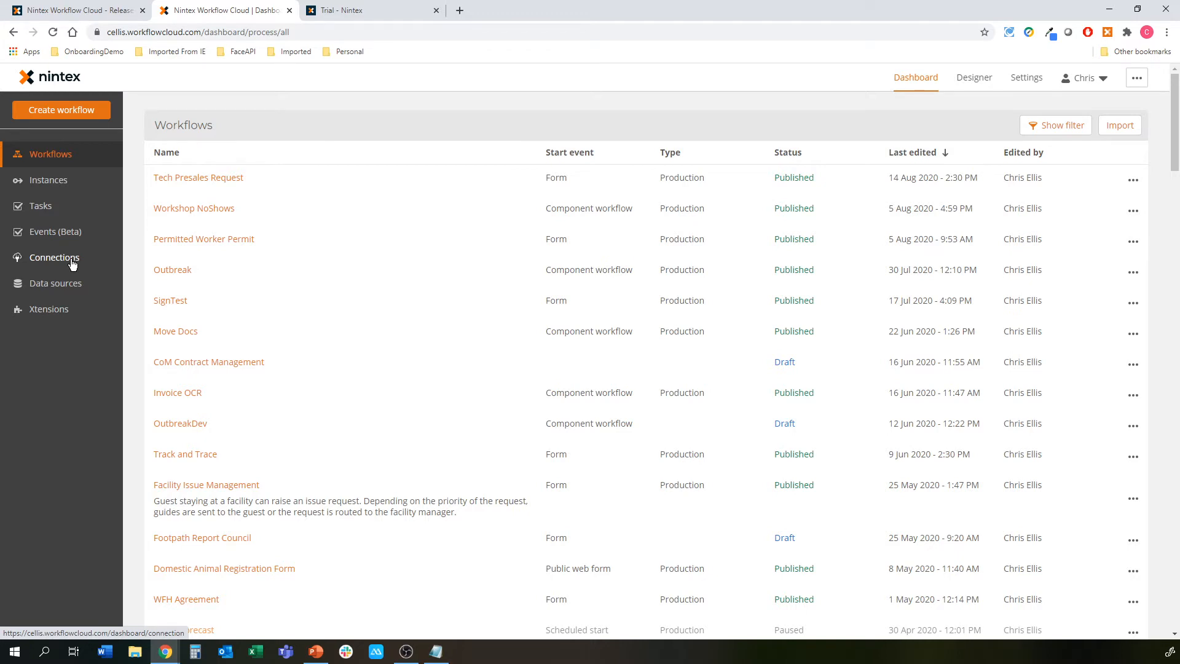
pyautogui.click(72, 263)
pyautogui.click(57, 109)
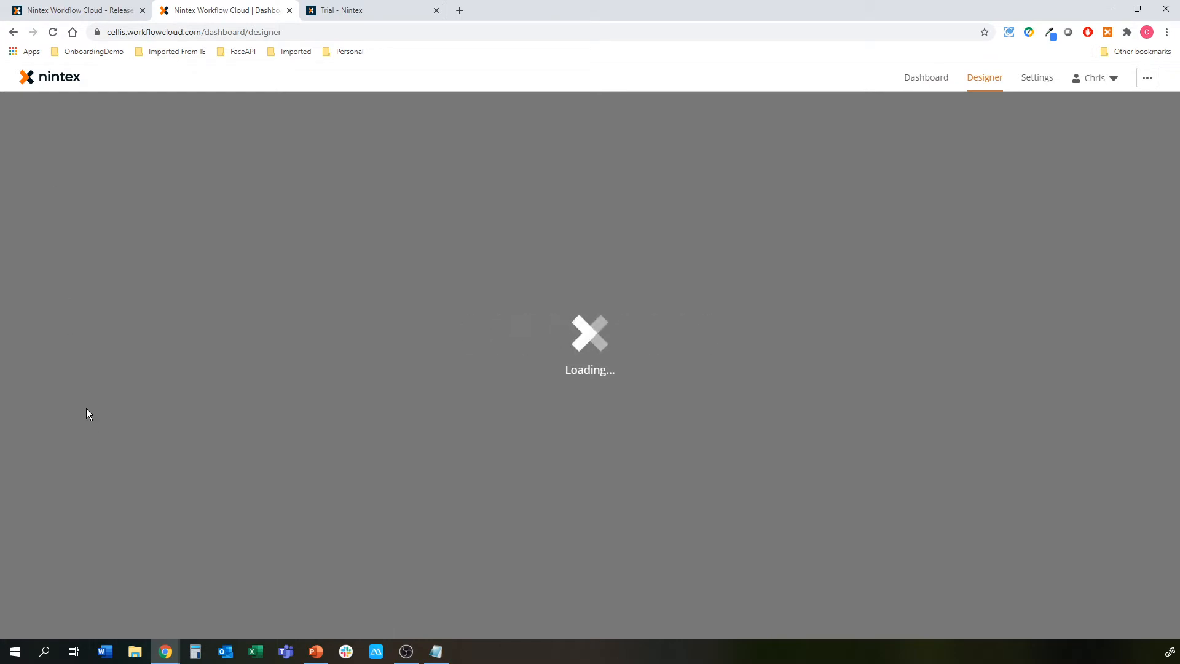
# Bring up the incognito SharePoint Demo list to check its columns, then minimize it
pyautogui.moveTo(165, 650)
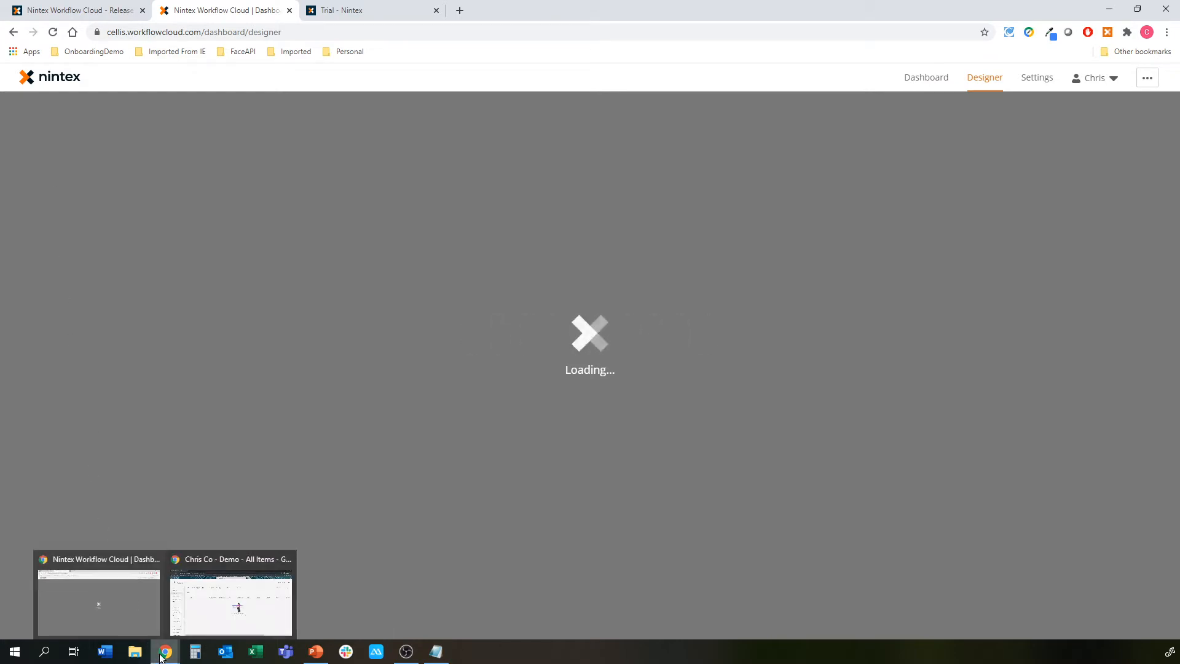
pyautogui.click(223, 606)
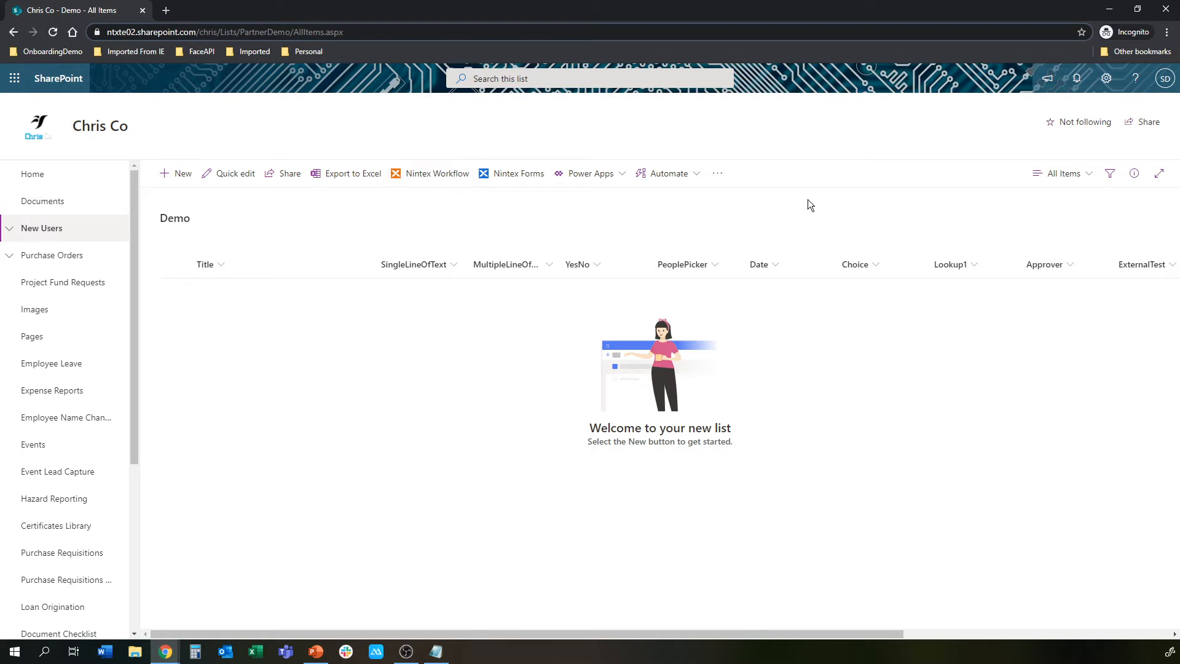
pyautogui.click(1110, 11)
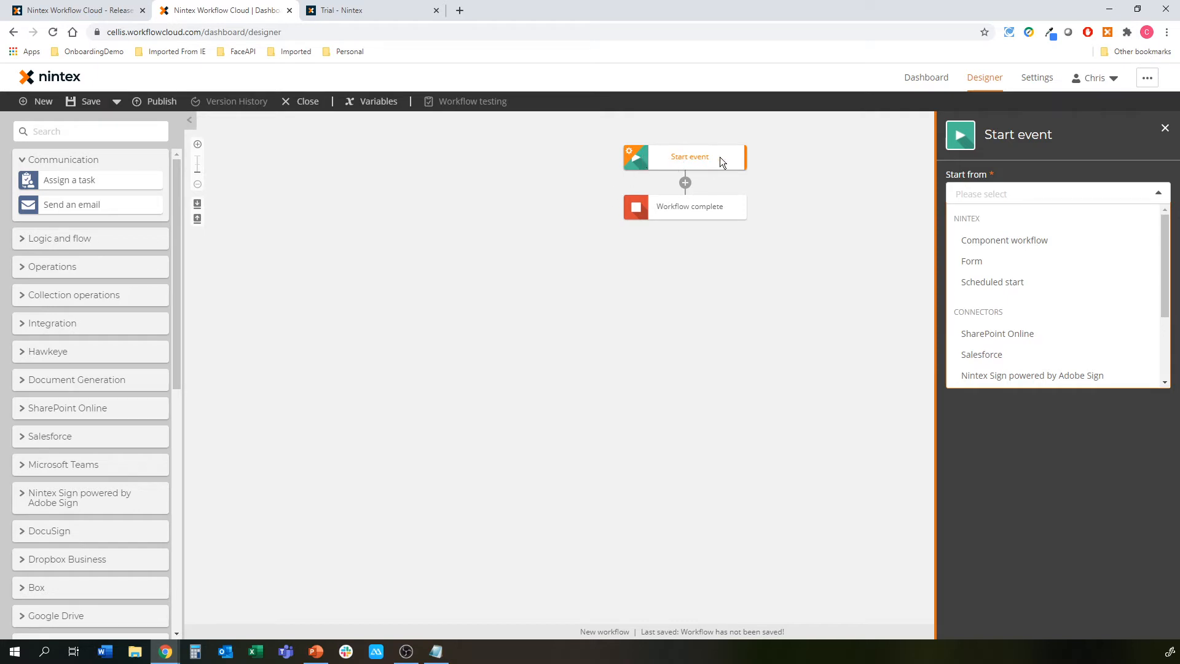
# Set the Start event to SharePoint Online with the 'New list item' event
pyautogui.click(1023, 334)
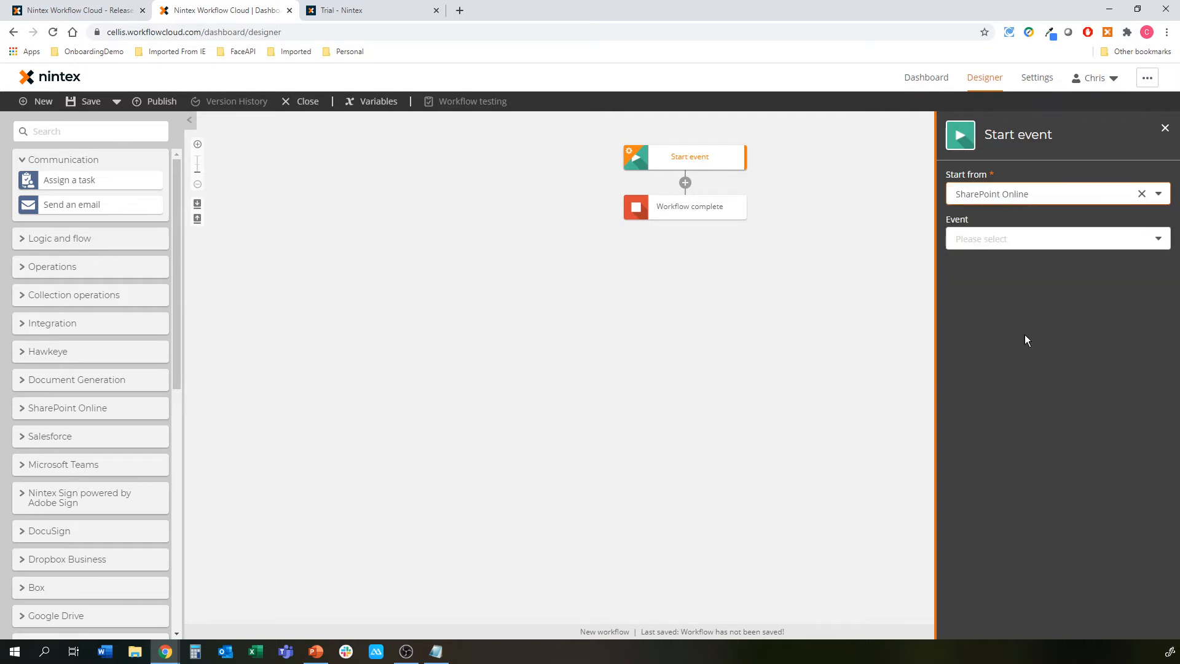
pyautogui.click(1071, 239)
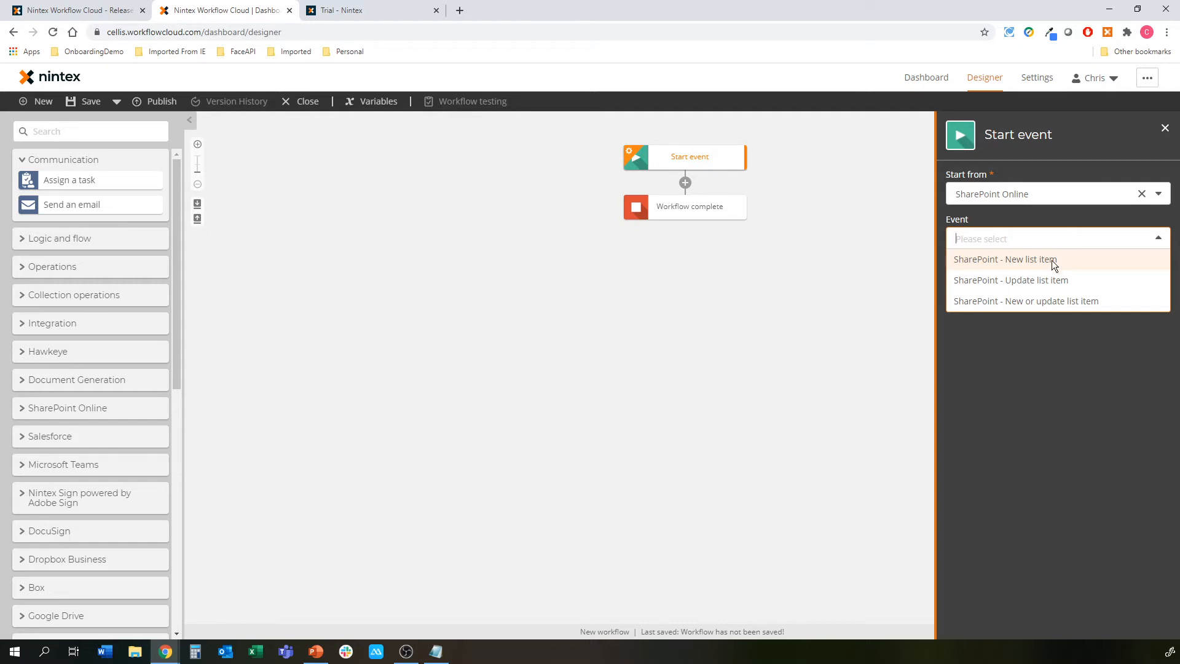
pyautogui.click(644, 315)
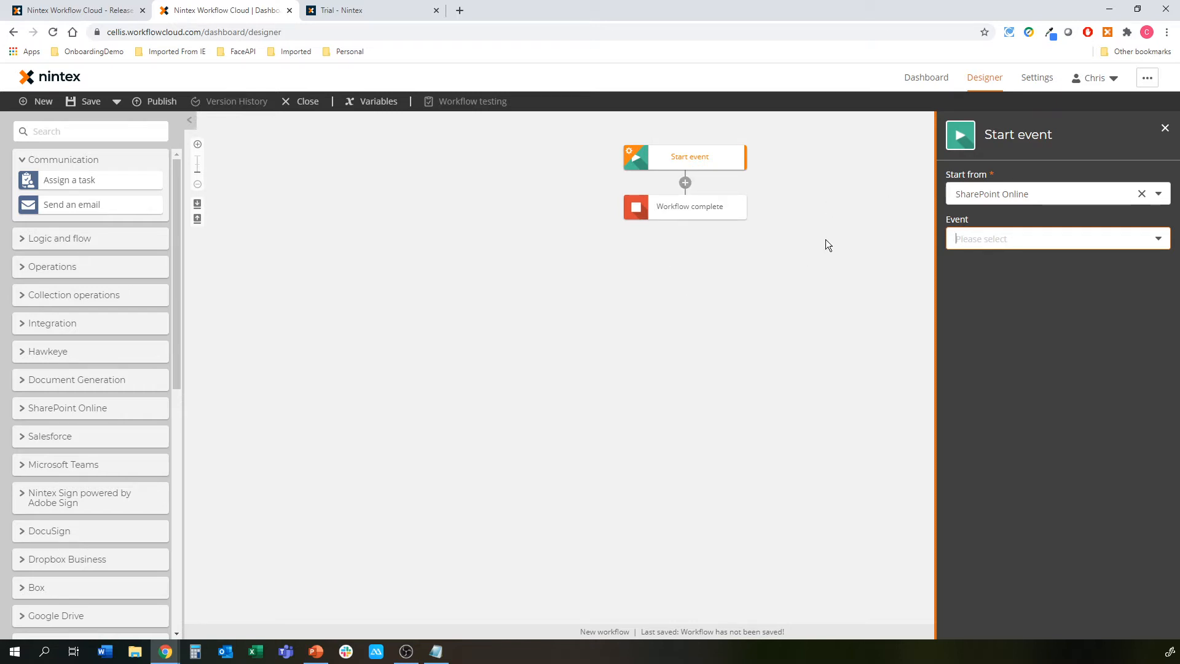
pyautogui.click(978, 244)
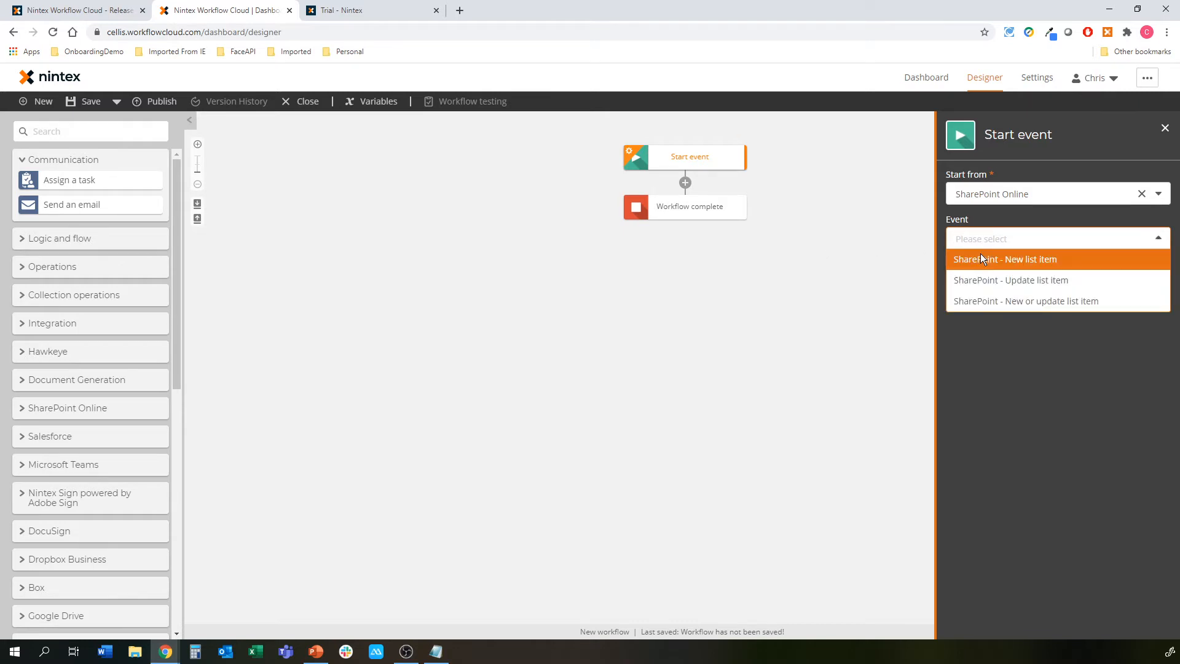
pyautogui.click(981, 259)
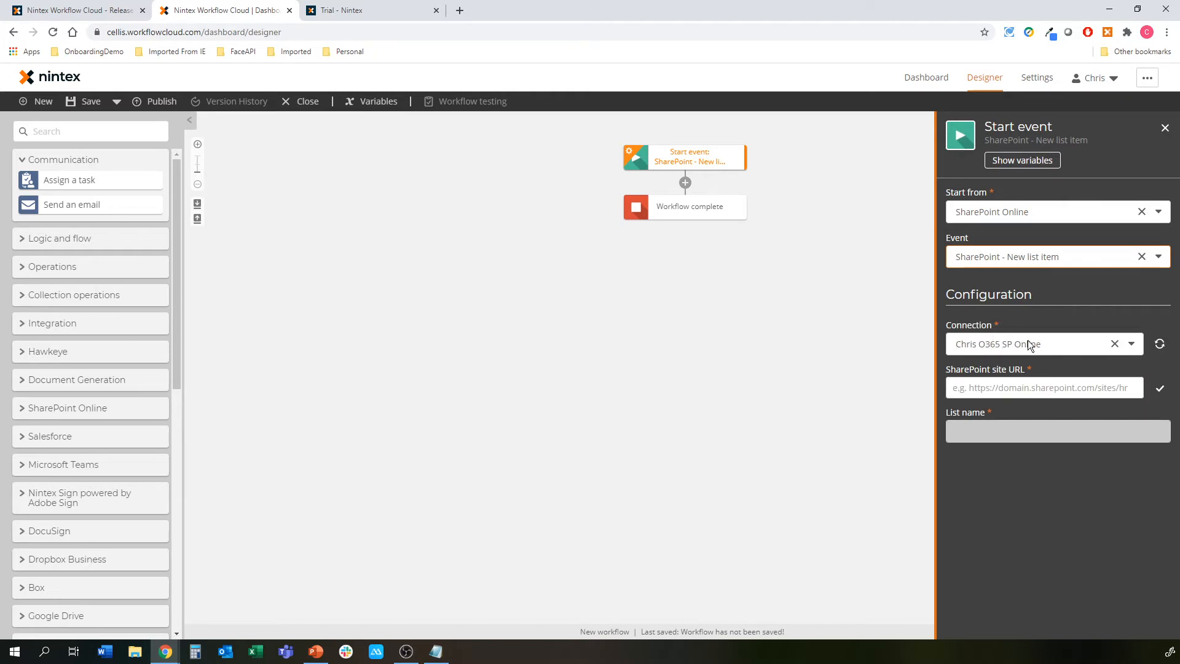
# Paste the SharePoint site URL, confirm it, and choose Demo as the list name
pyautogui.click(1014, 382)
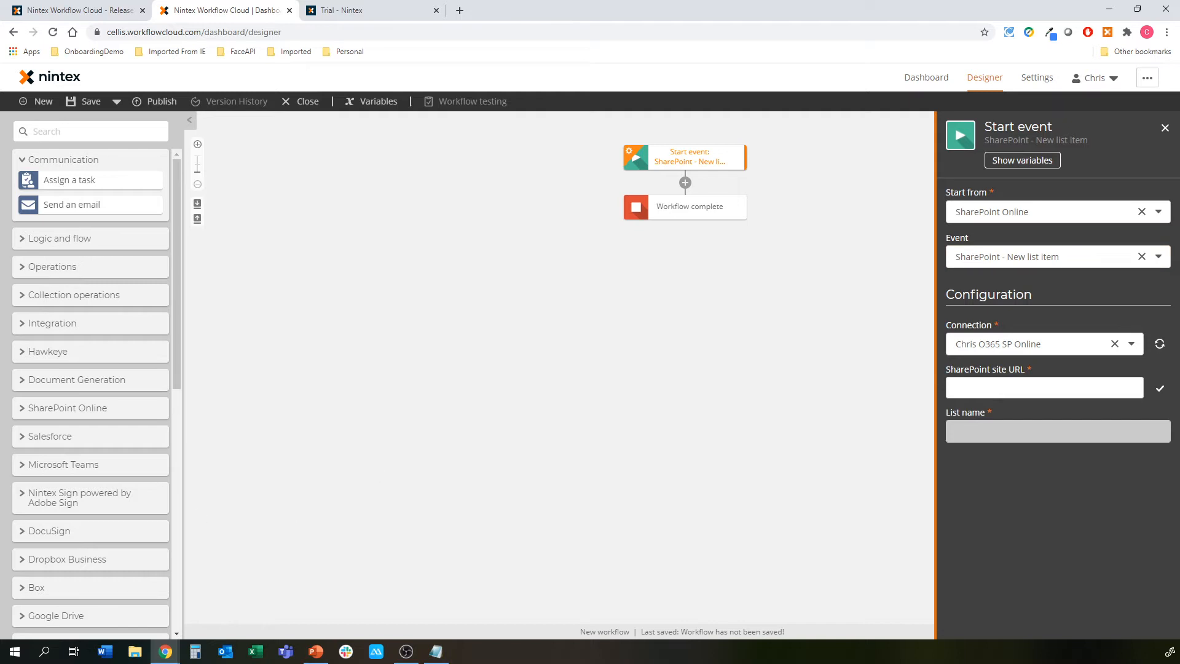
pyautogui.hotkey('alt', 'Tab')
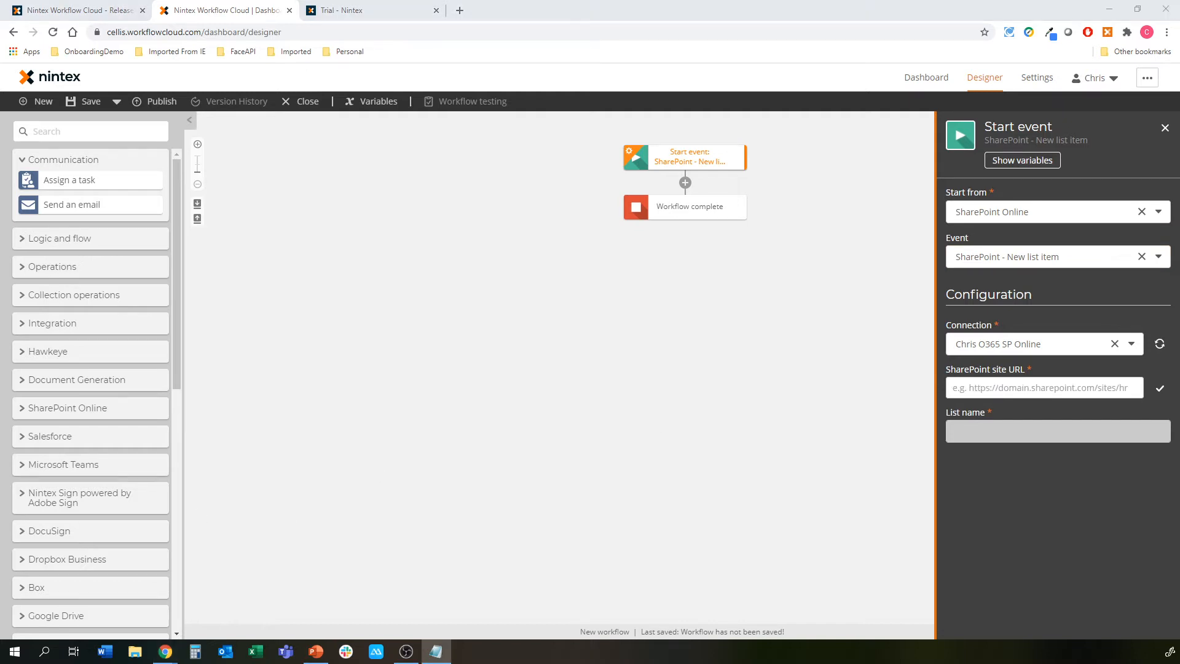
pyautogui.click(1004, 387)
pyautogui.write('https://ntxte02.sharepoint.com/chris')
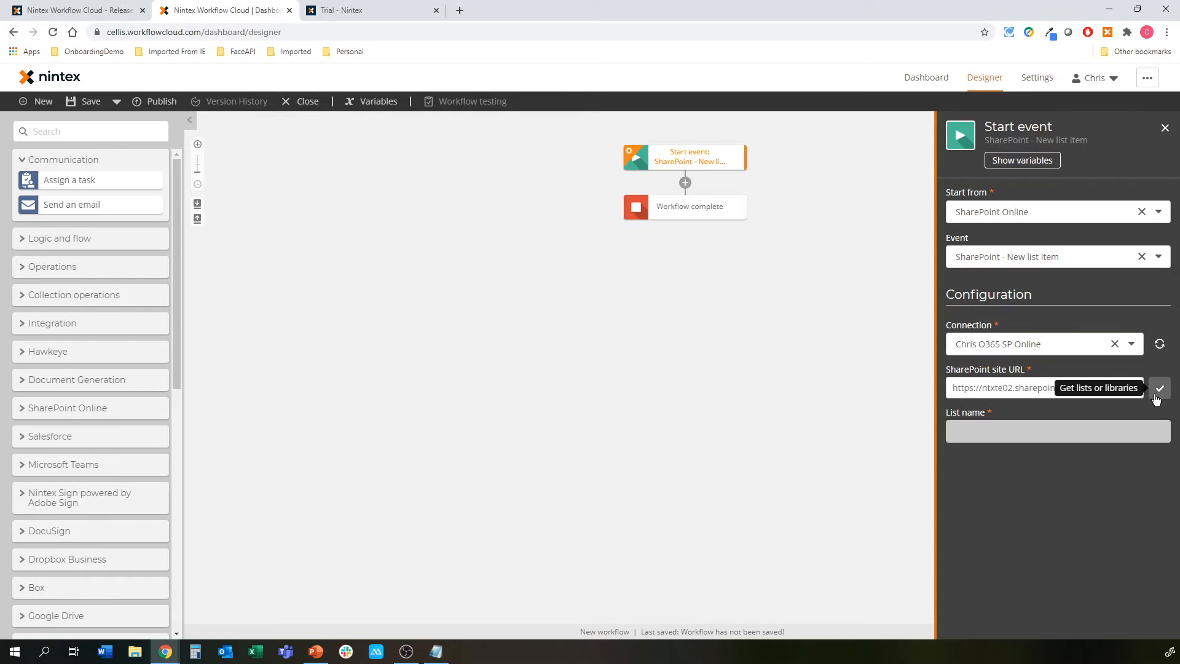
pyautogui.click(1160, 388)
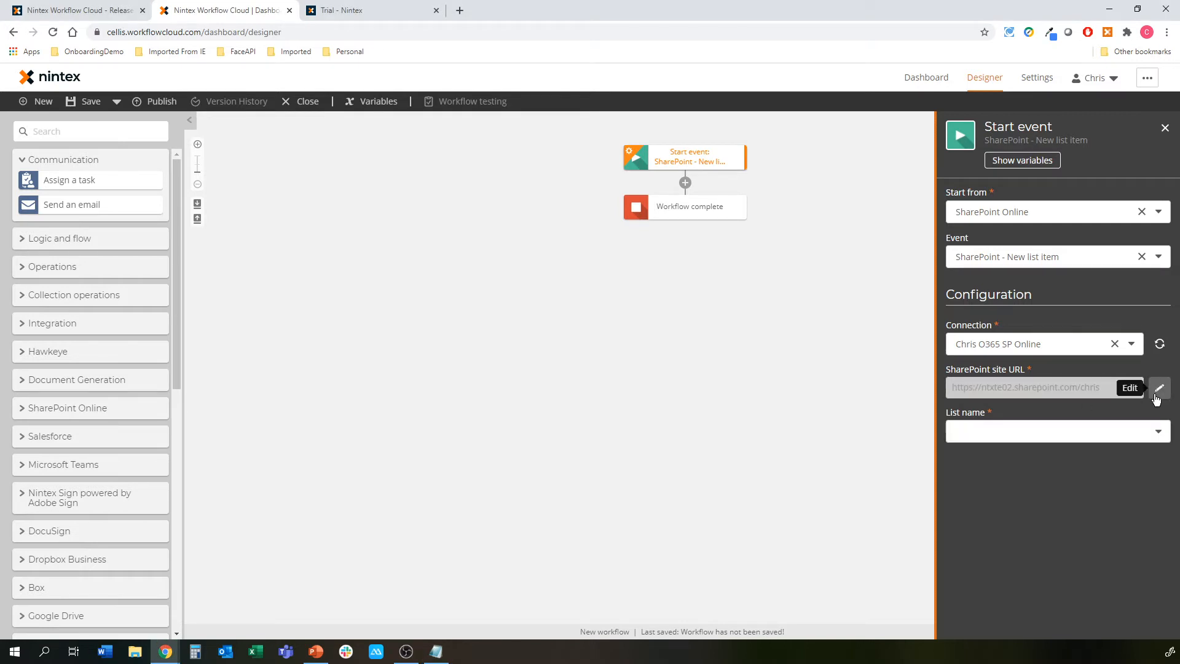
pyautogui.click(1158, 430)
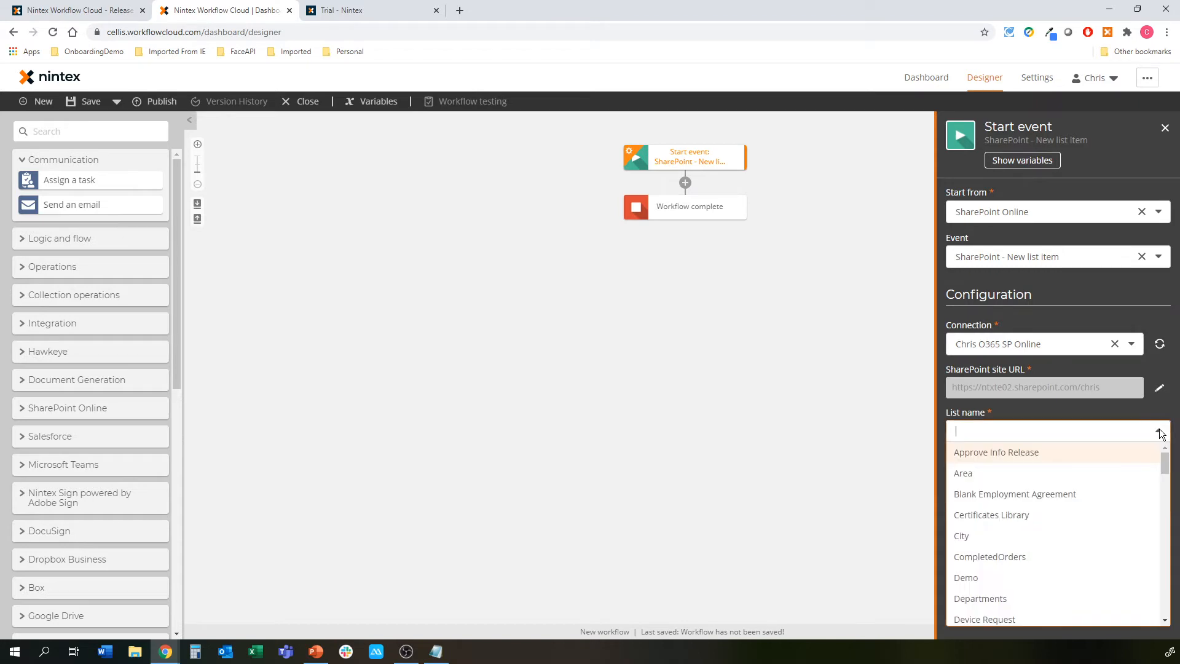
pyautogui.click(996, 577)
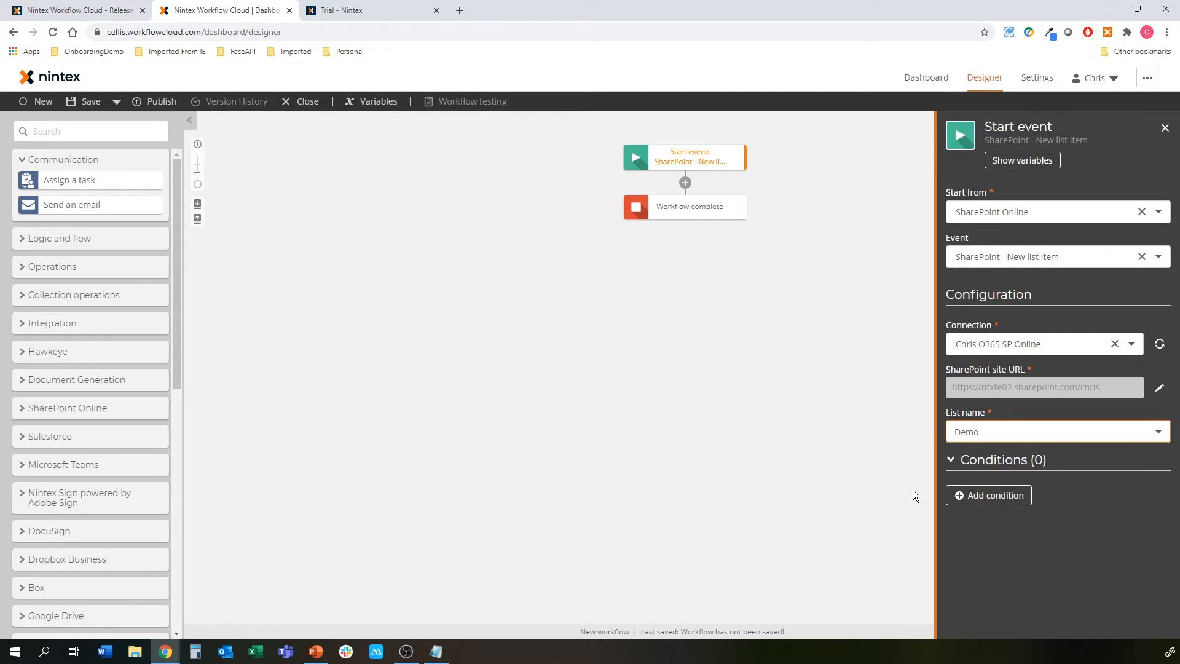
# Browse the Start variable's Demo list fields under Show variables, then close the Variables and Start event panels
pyautogui.click(1022, 160)
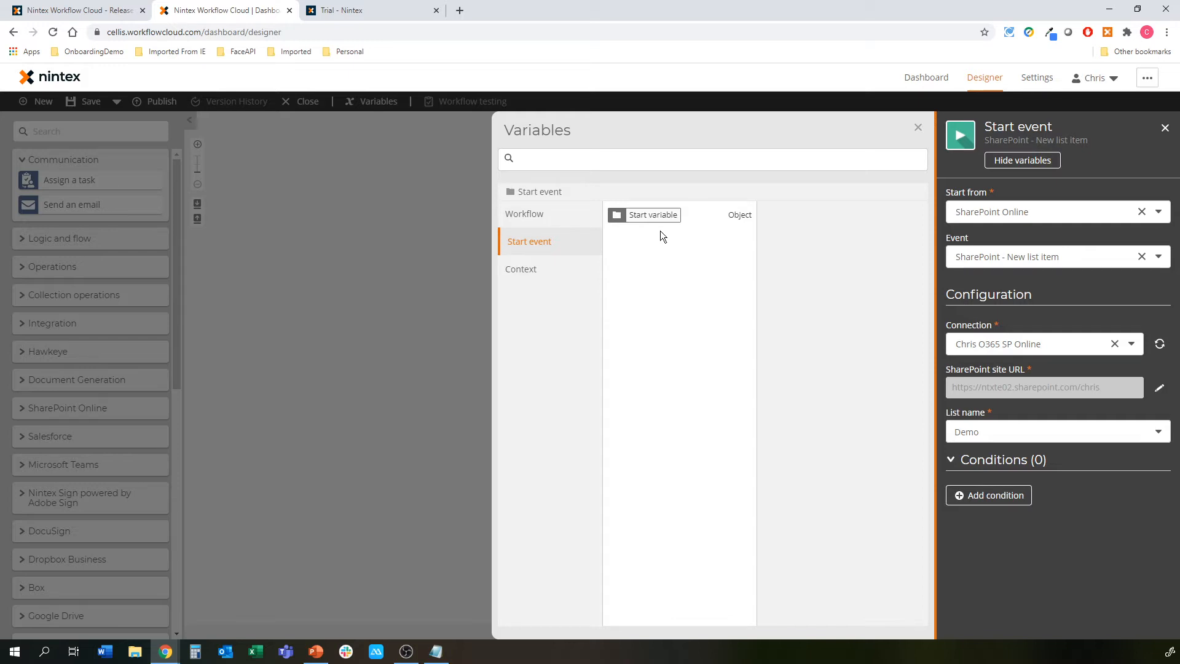
pyautogui.hotkey('alt', 'Tab')
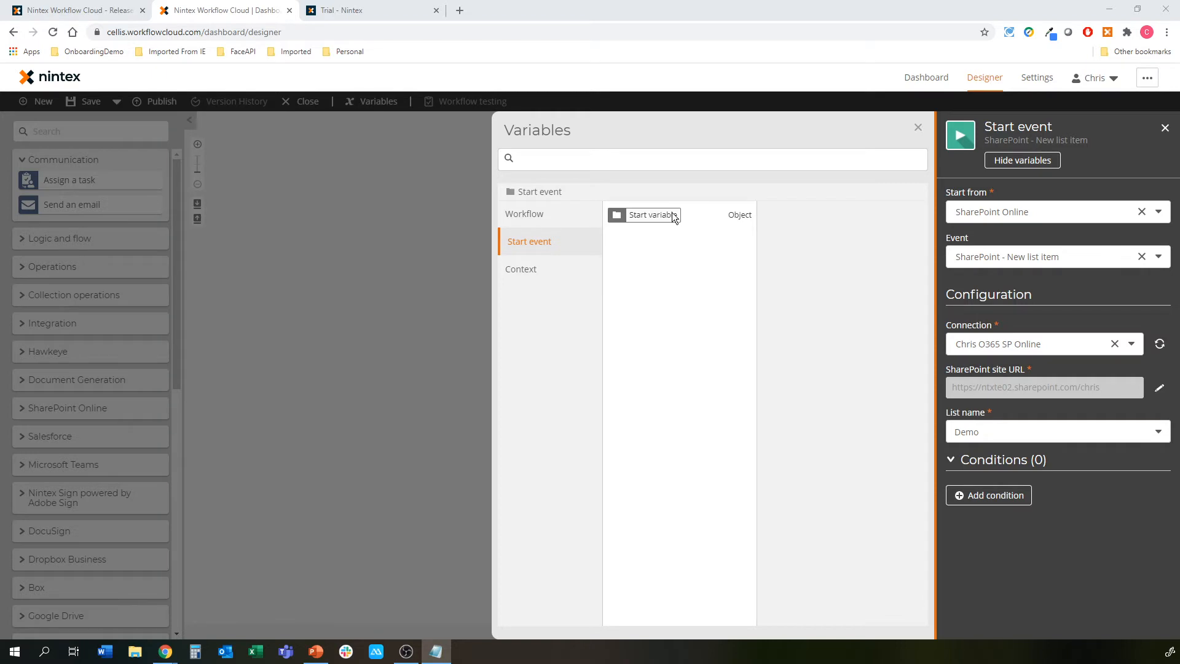
pyautogui.click(675, 217)
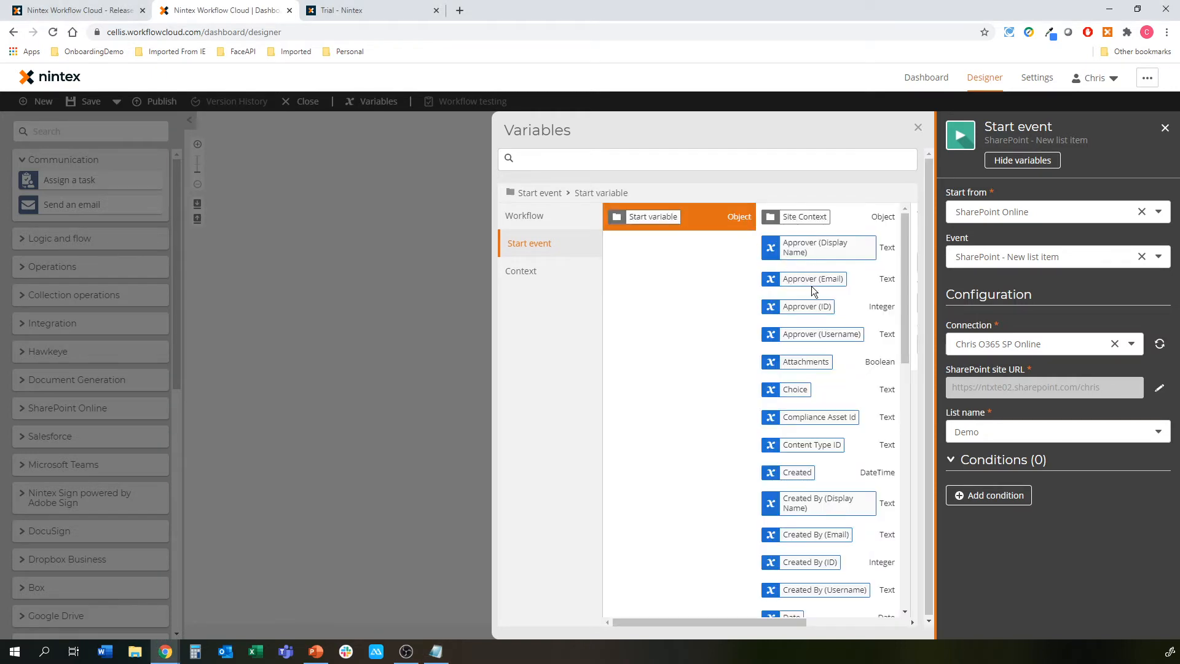
pyautogui.scroll(-4, 814, 290)
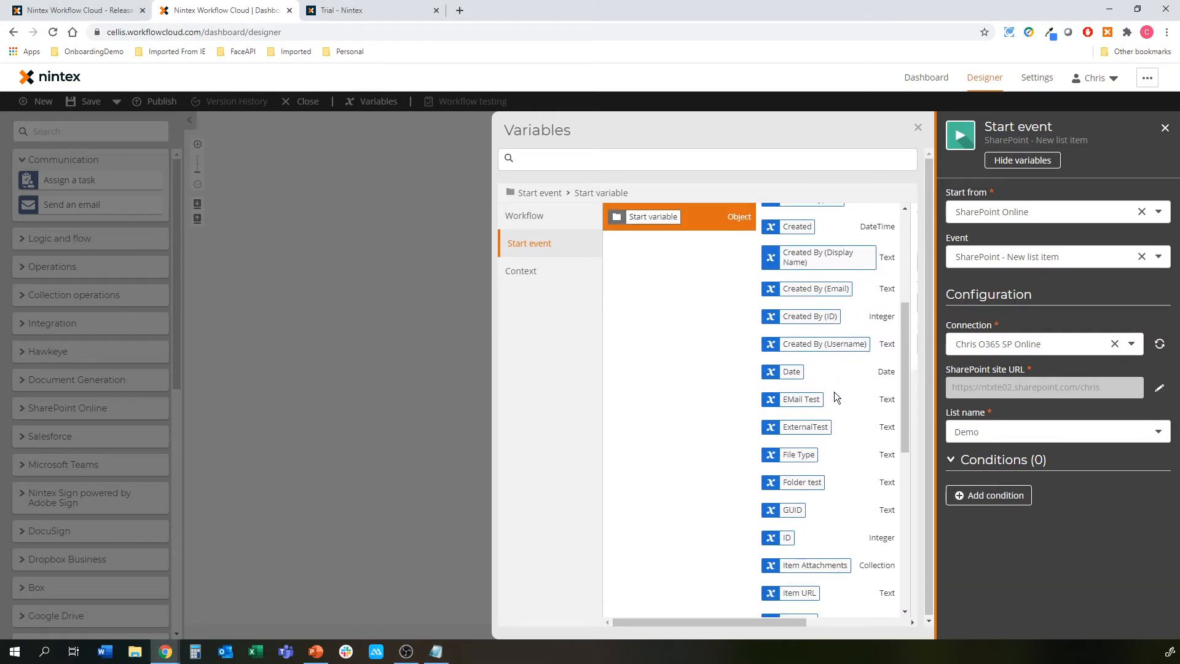
pyautogui.scroll(-10, 835, 393)
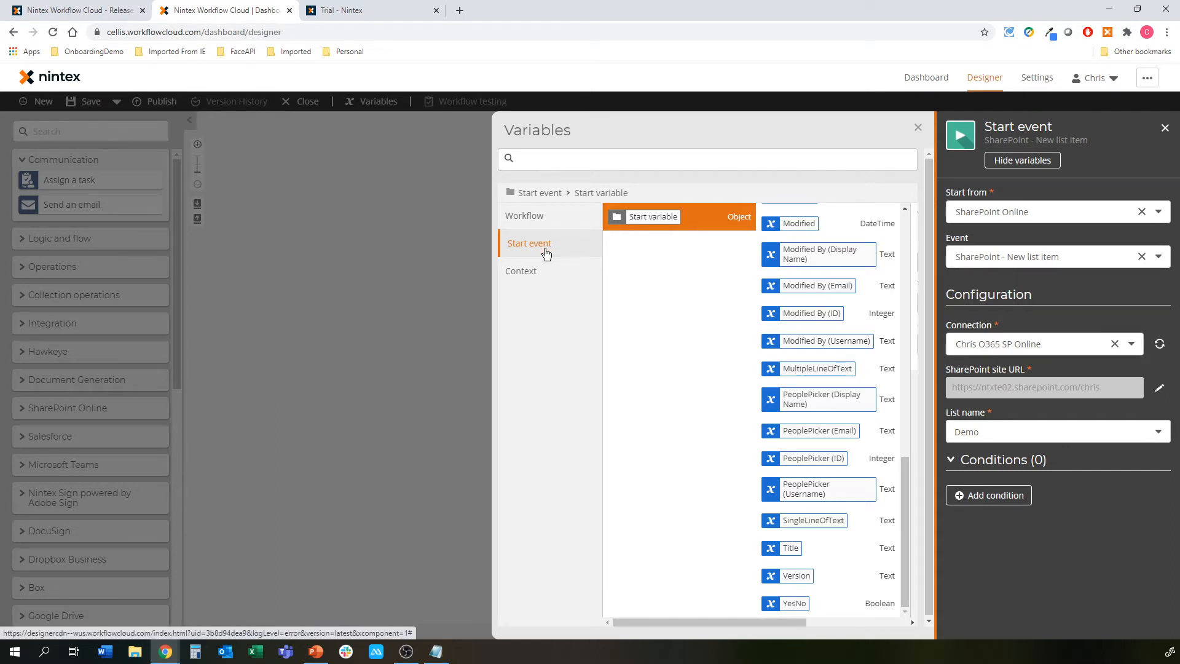
pyautogui.click(390, 256)
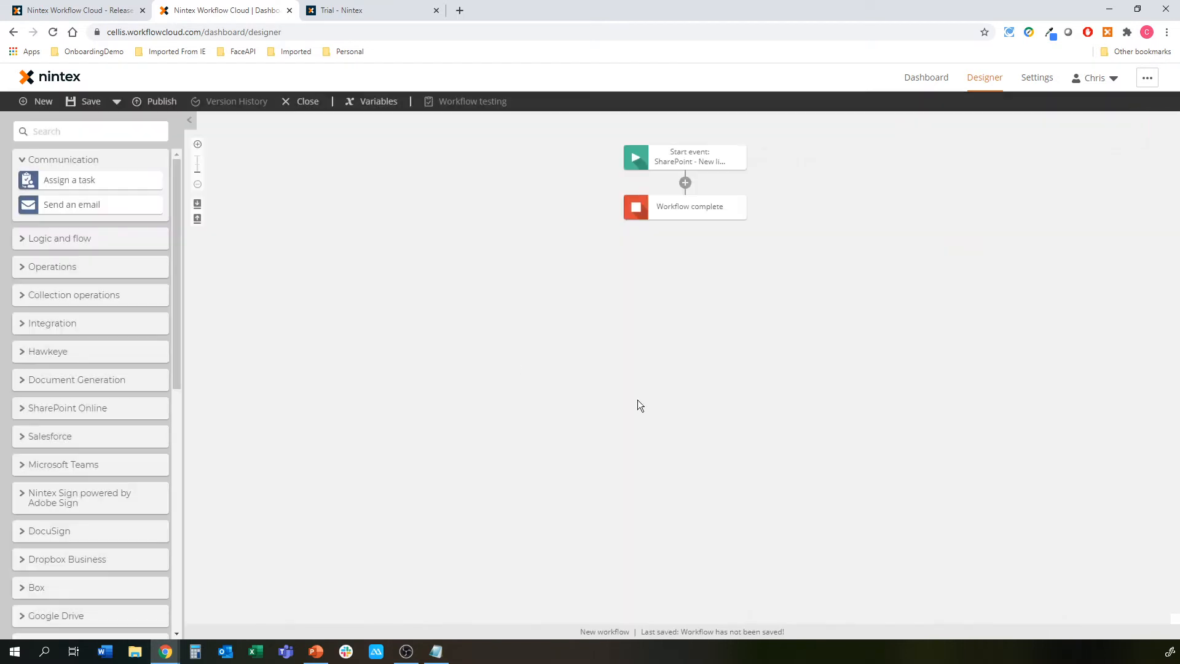
# Switch the Start event to the SharePoint 'Update list item' event and close its settings
pyautogui.click(719, 157)
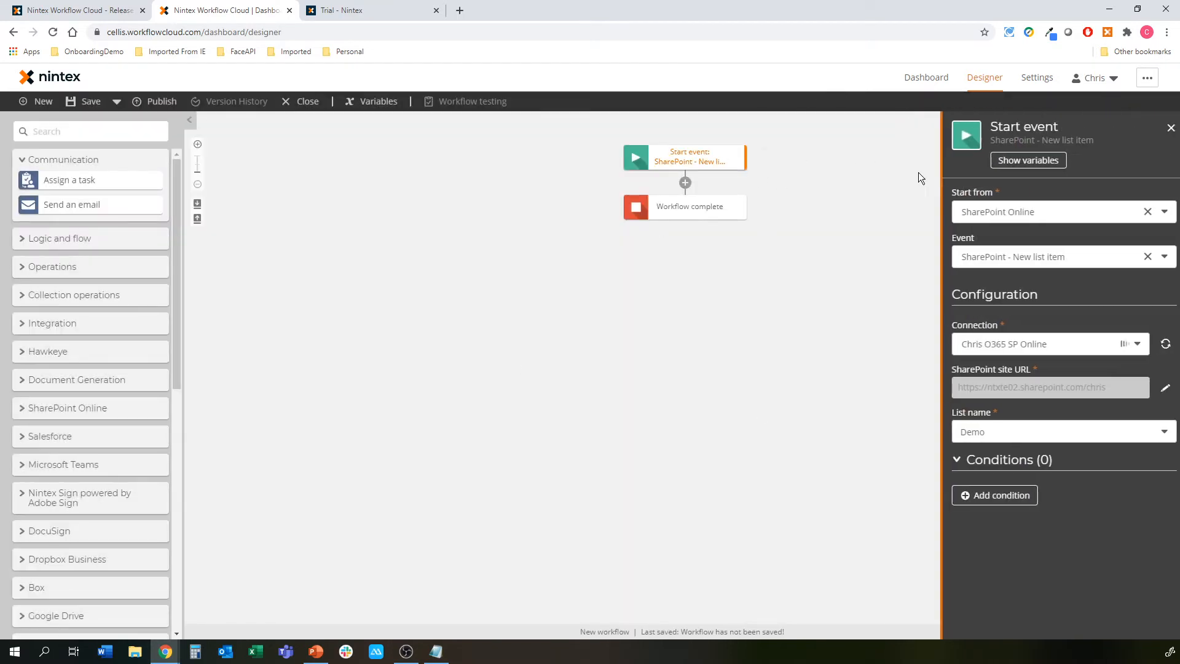
pyautogui.click(1026, 257)
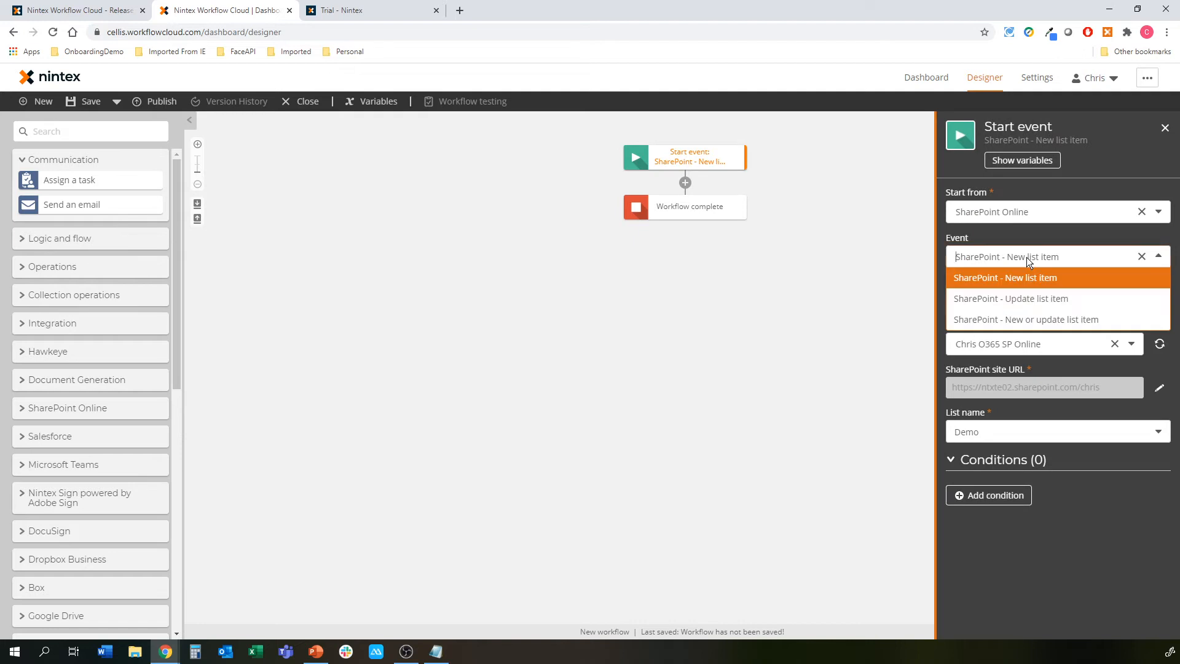
pyautogui.click(1031, 305)
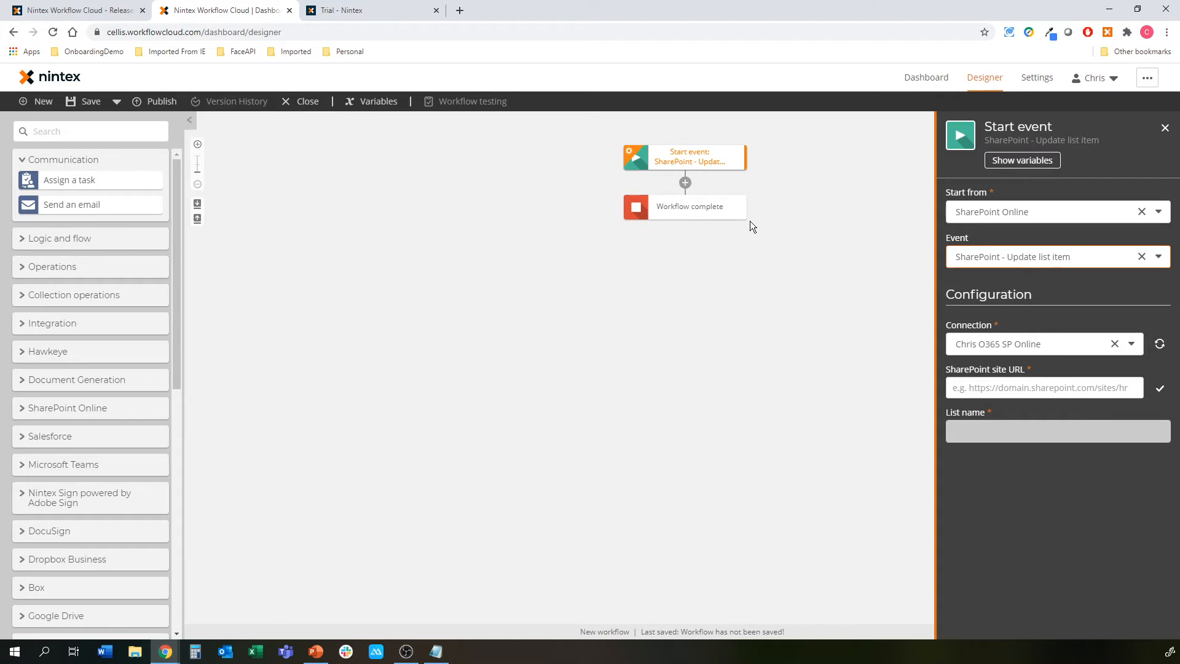
pyautogui.click(580, 320)
# Drag Add user to a SharePoint group from the SharePoint Online toolbox onto the connector after the start event
pyautogui.click(60, 163)
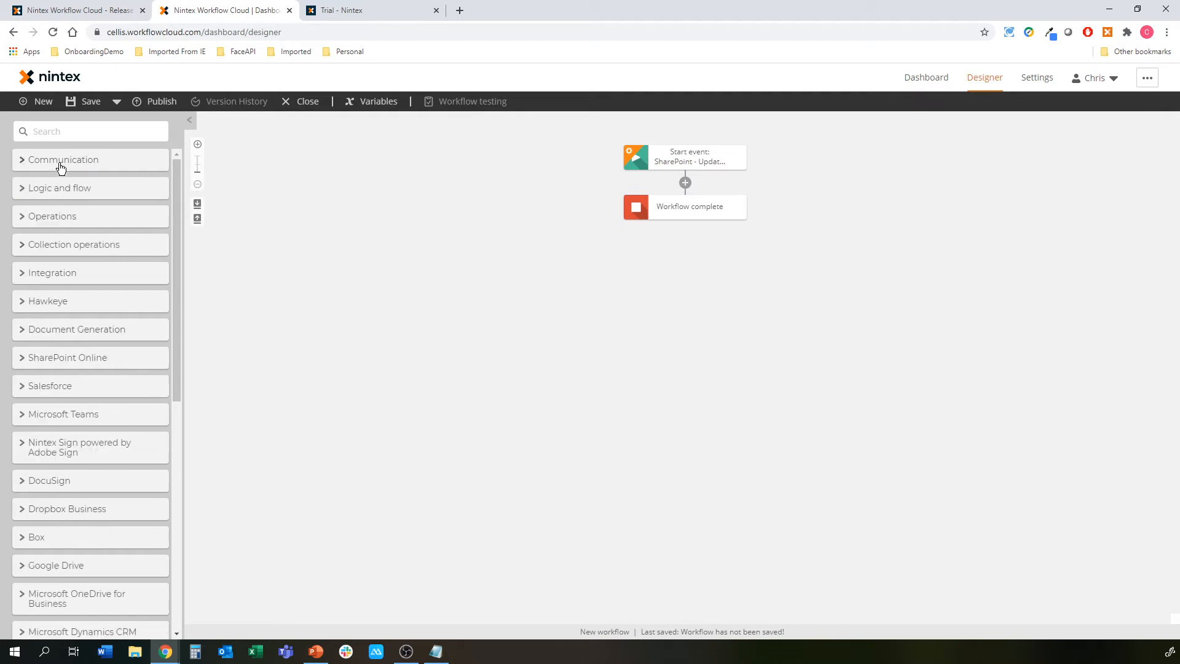
pyautogui.click(52, 362)
pyautogui.scroll(-3, 53, 350)
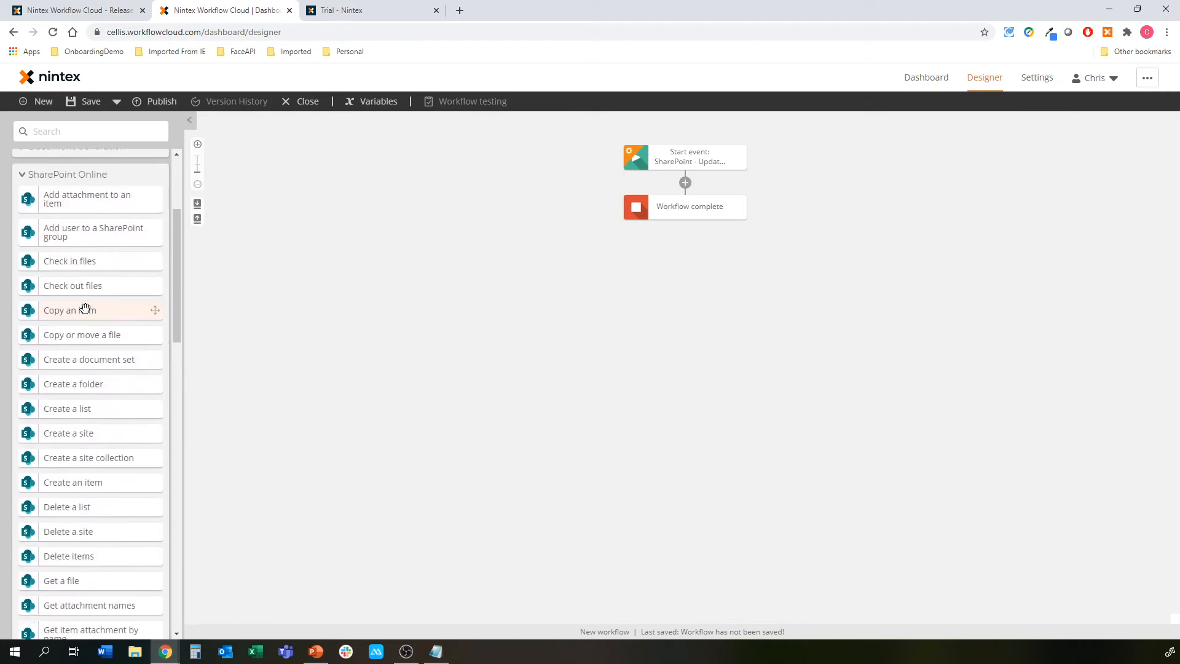
pyautogui.moveTo(174, 237); pyautogui.dragTo(172, 242)
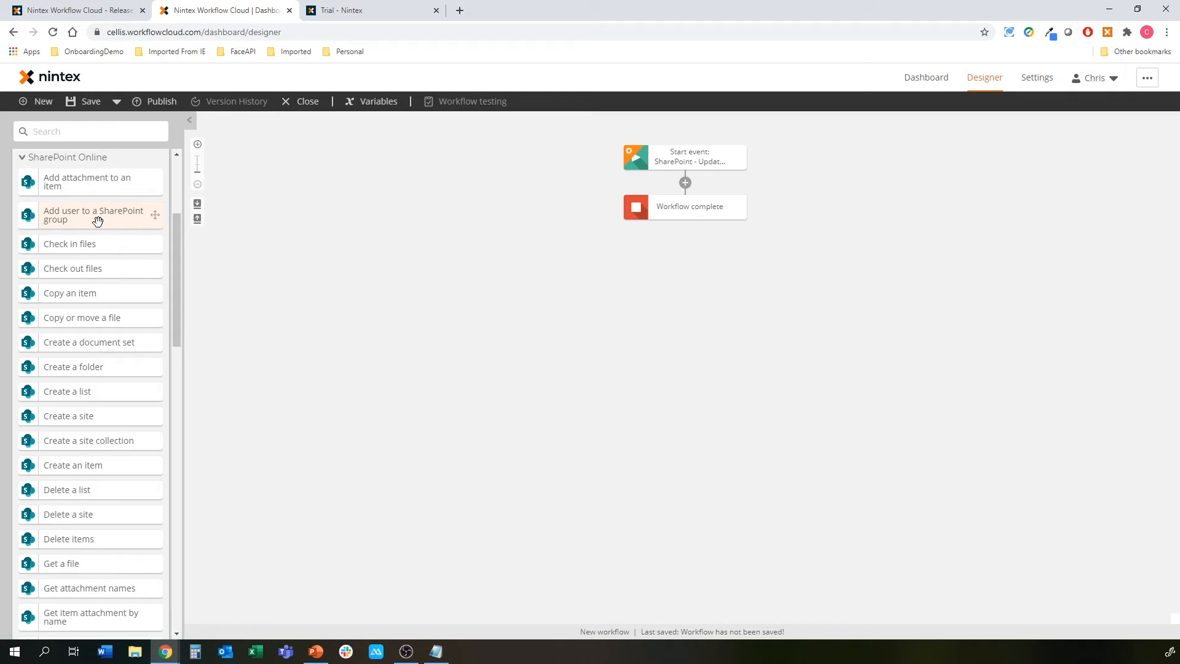
pyautogui.moveTo(89, 228); pyautogui.dragTo(706, 215)
pyautogui.click(696, 210)
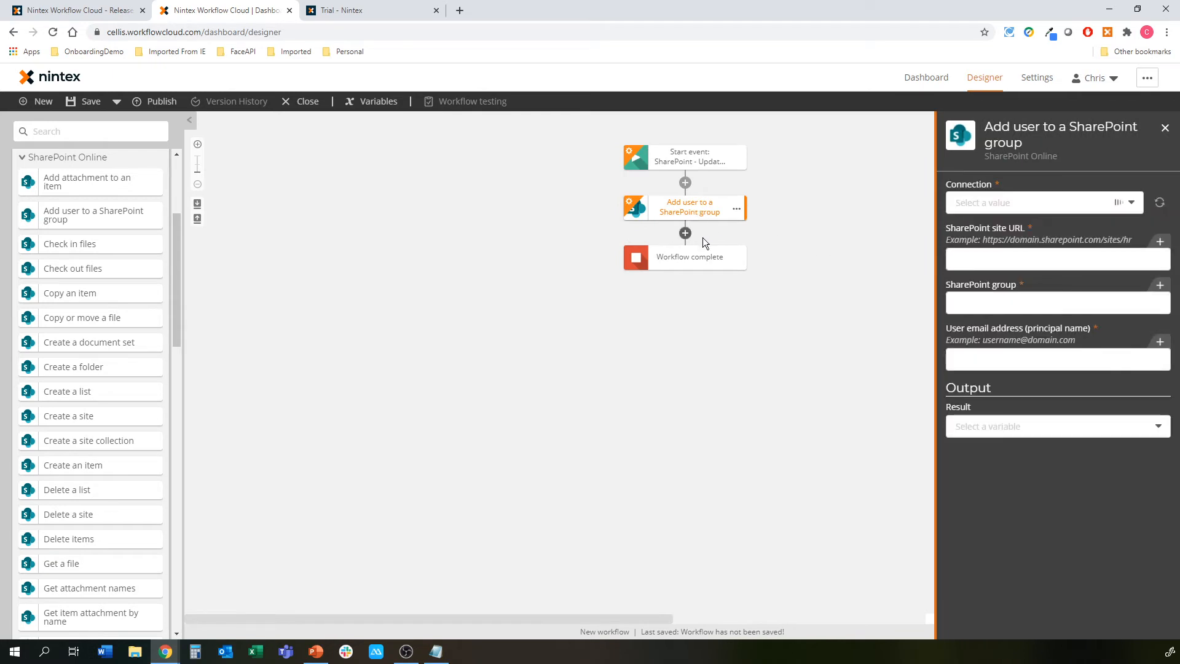
# Choose the SP Site Admin connection and paste the SharePoint site URL
pyautogui.click(1035, 201)
pyautogui.click(1003, 246)
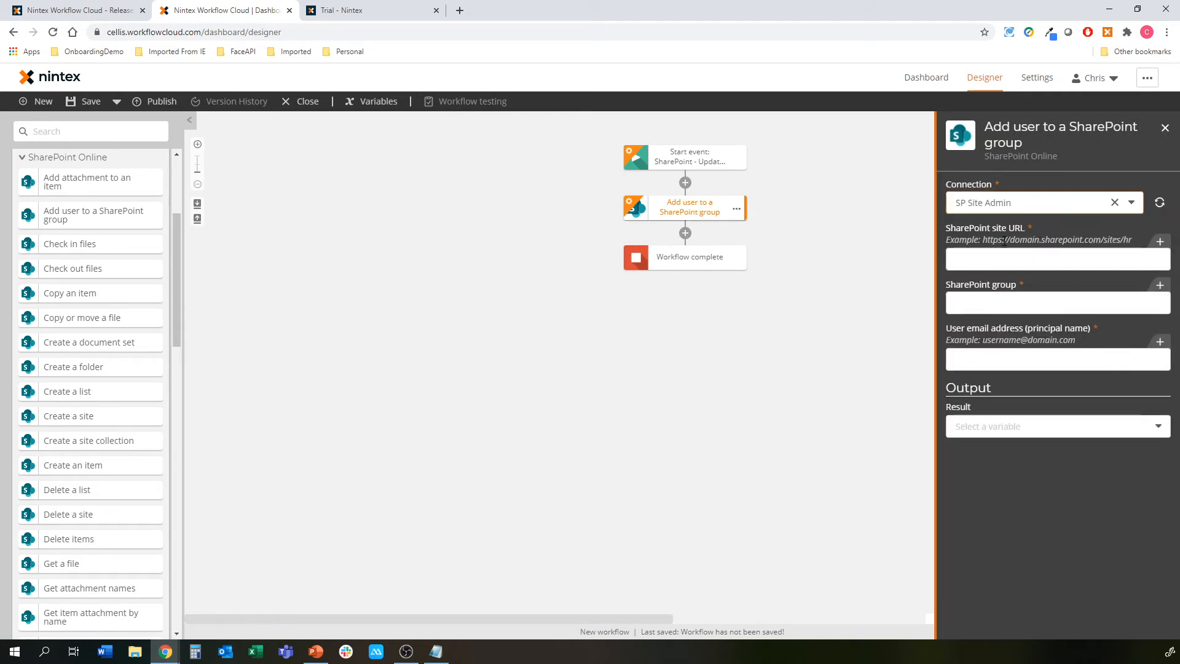
pyautogui.click(996, 263)
pyautogui.write('https://ntxte02.sharepoint.com/chris')
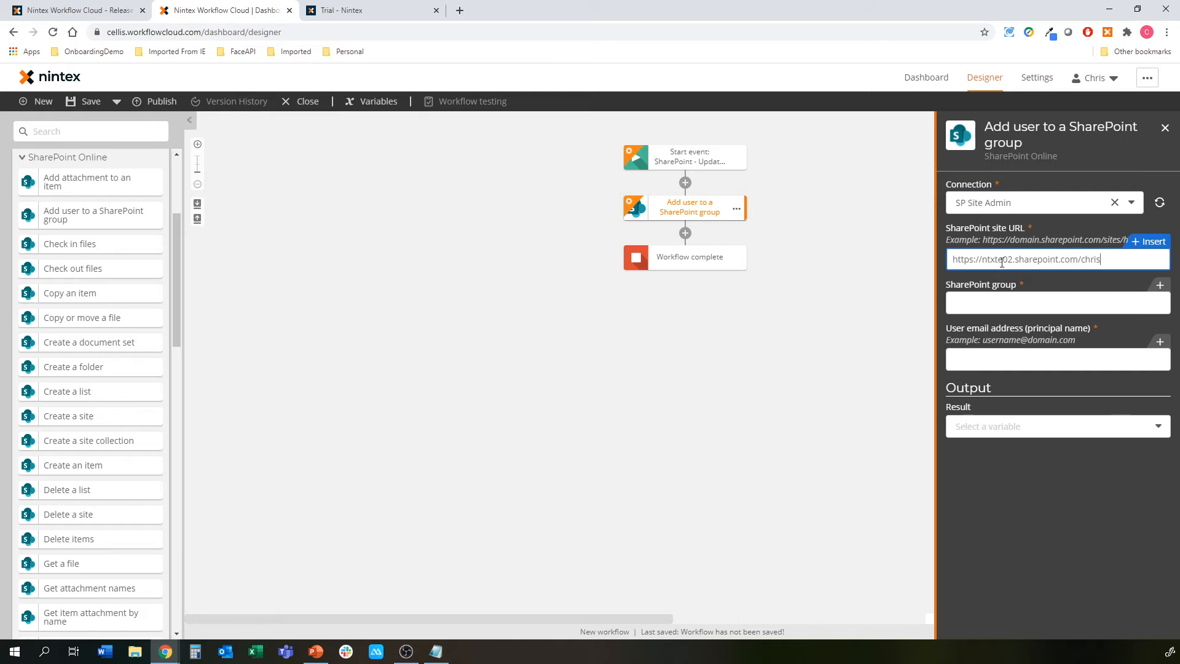
pyautogui.click(1029, 303)
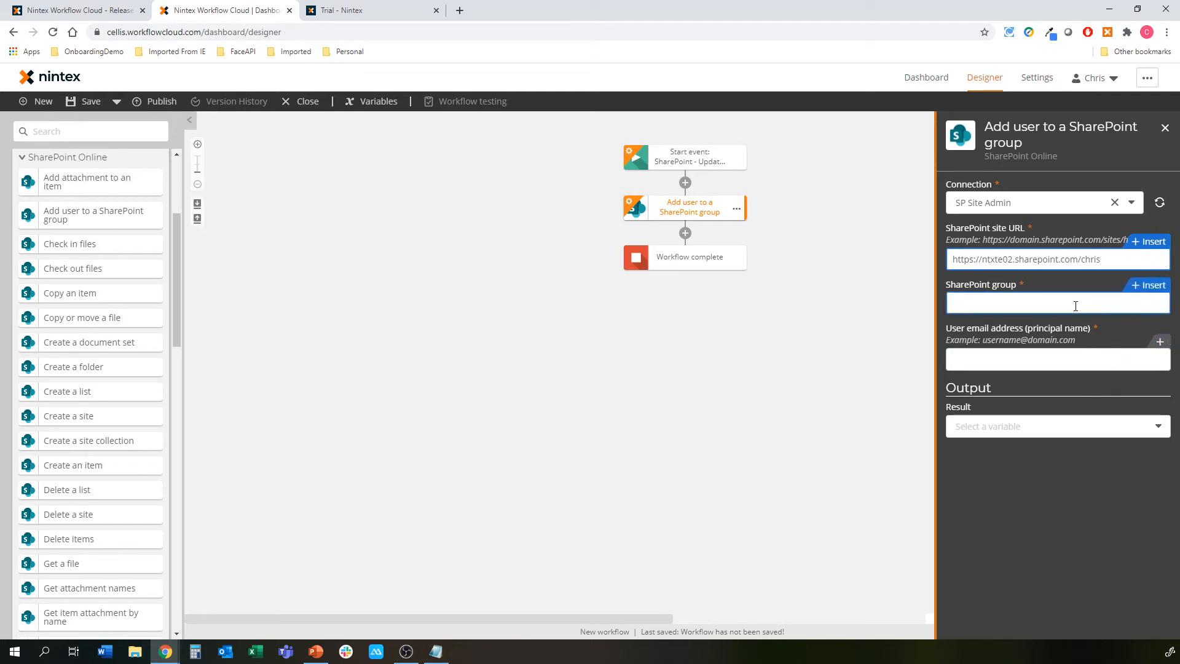
# Clear the site URL, paste it once more, and clear it again
pyautogui.moveTo(1108, 264); pyautogui.dragTo(921, 263)
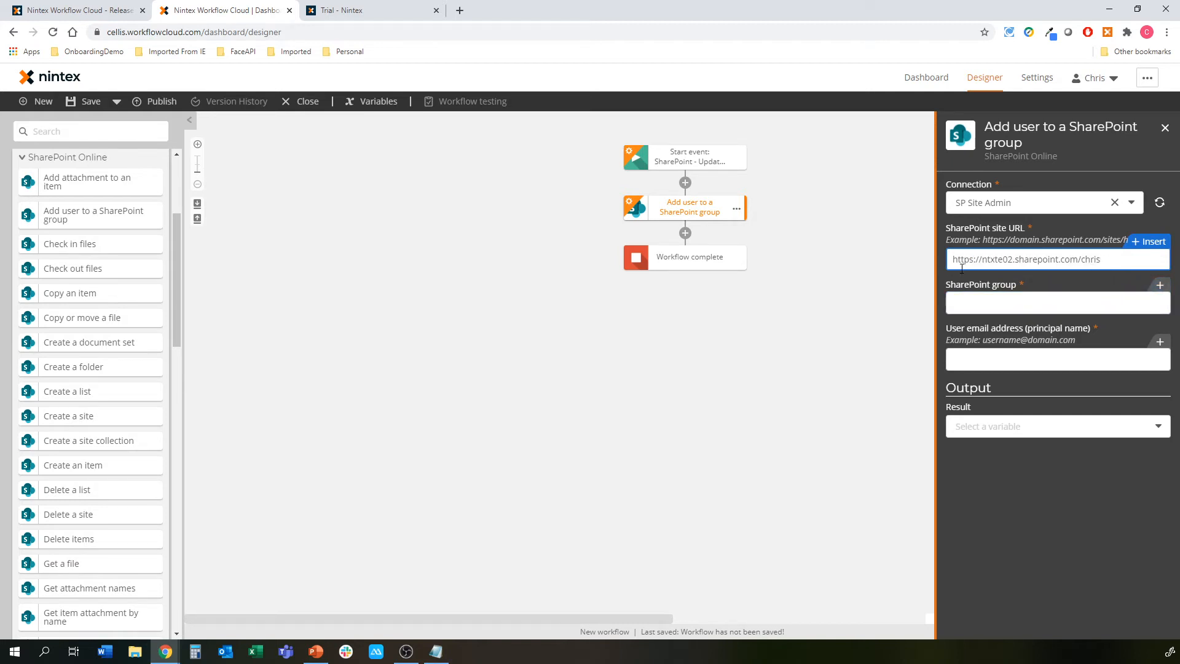
pyautogui.moveTo(1109, 263); pyautogui.dragTo(919, 268)
pyautogui.hotkey('ctrl', 'c')
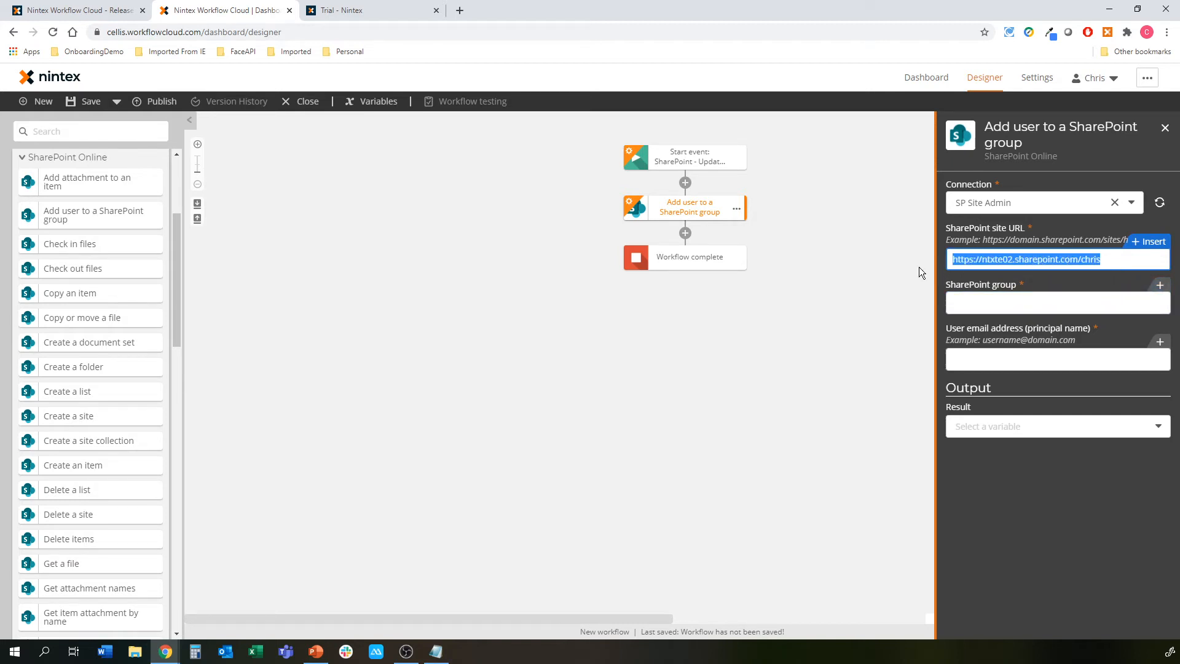
pyautogui.press('BackSpace')
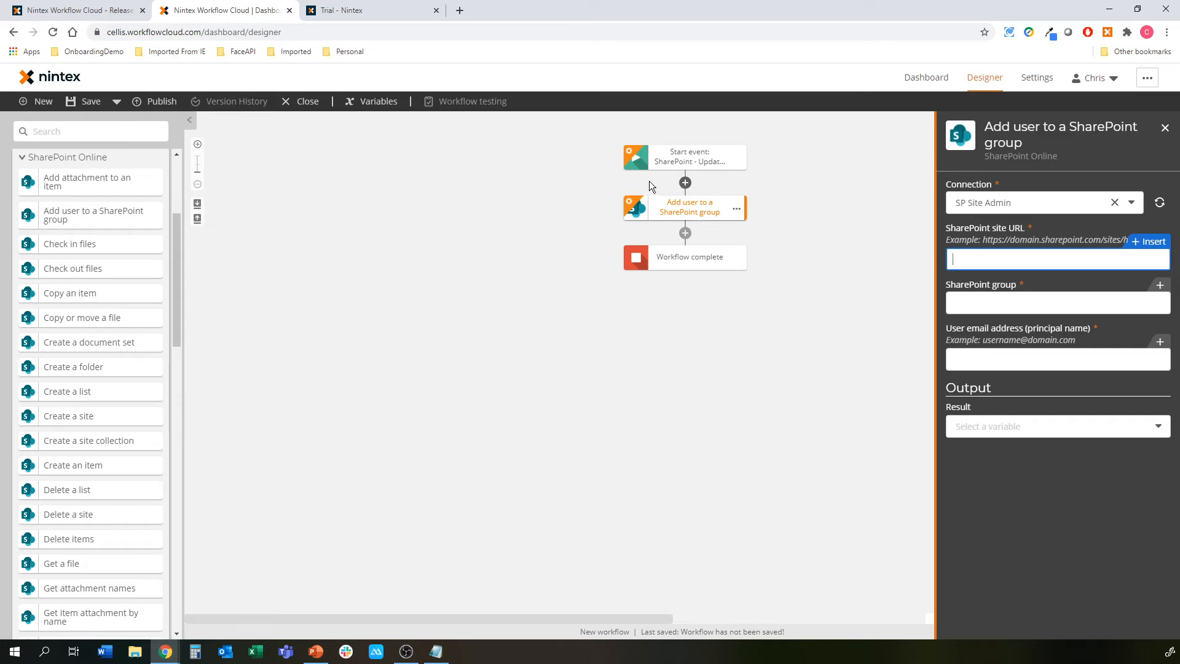
pyautogui.click(381, 105)
pyautogui.hotkey('ctrl', 'v')
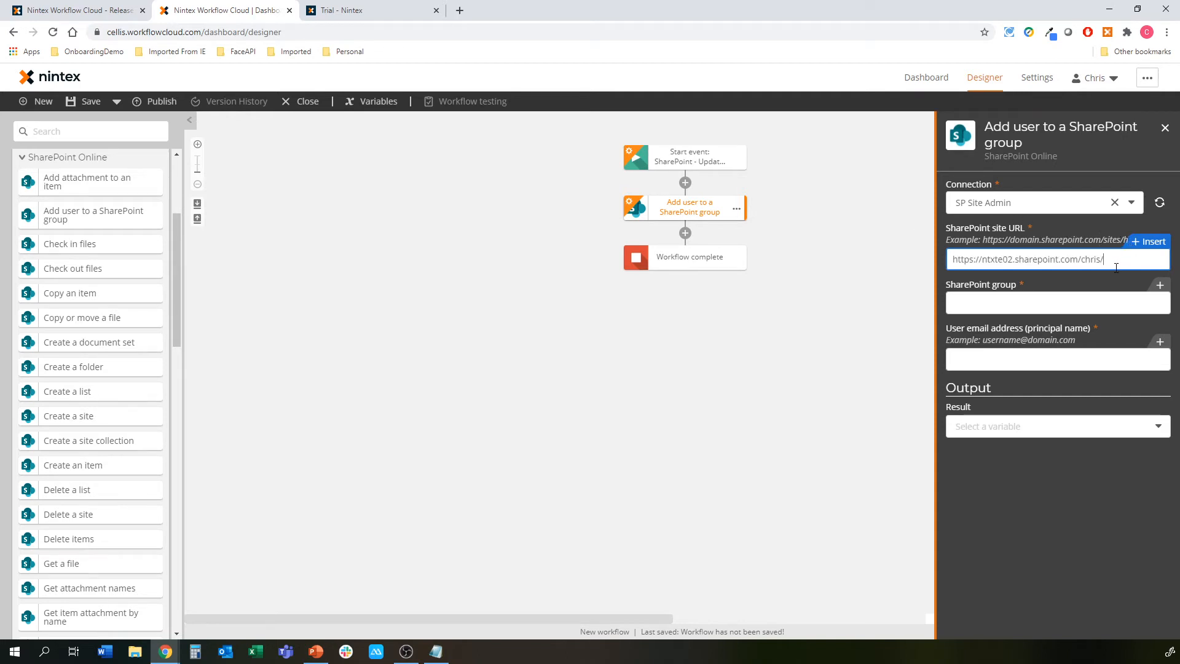
pyautogui.moveTo(1116, 268); pyautogui.dragTo(838, 268)
pyautogui.hotkey('ctrl', 'c')
pyautogui.press('BackSpace')
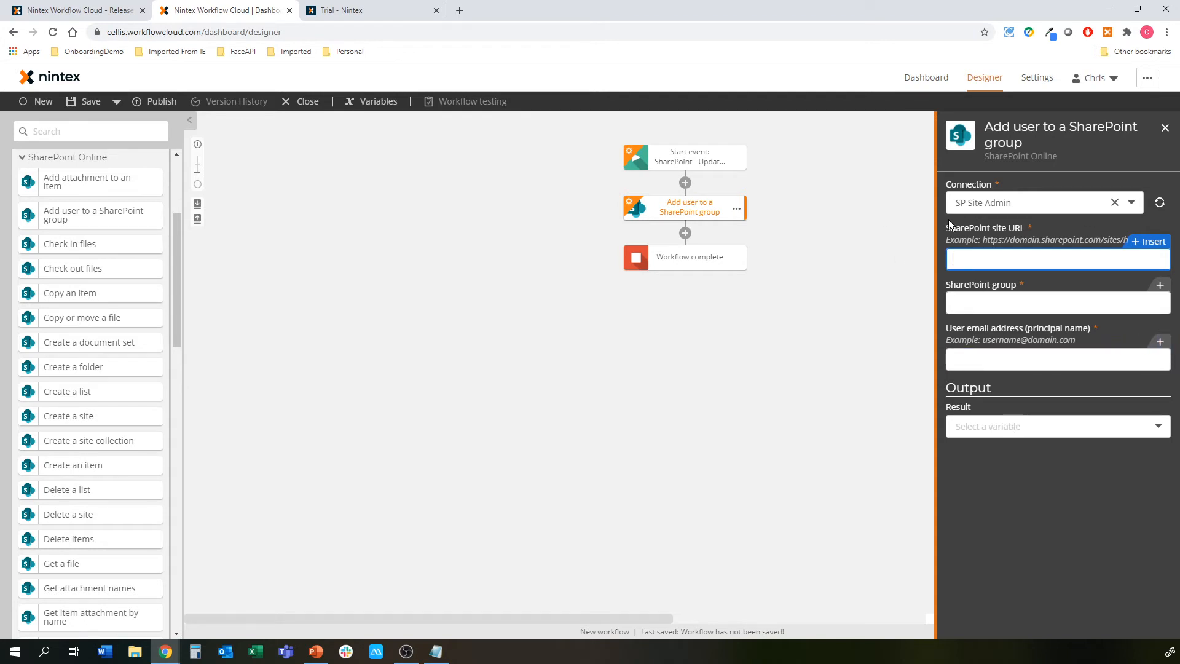
# Delete the Add user to a SharePoint group action and confirm with OK
pyautogui.click(738, 211)
pyautogui.click(738, 211)
pyautogui.click(775, 290)
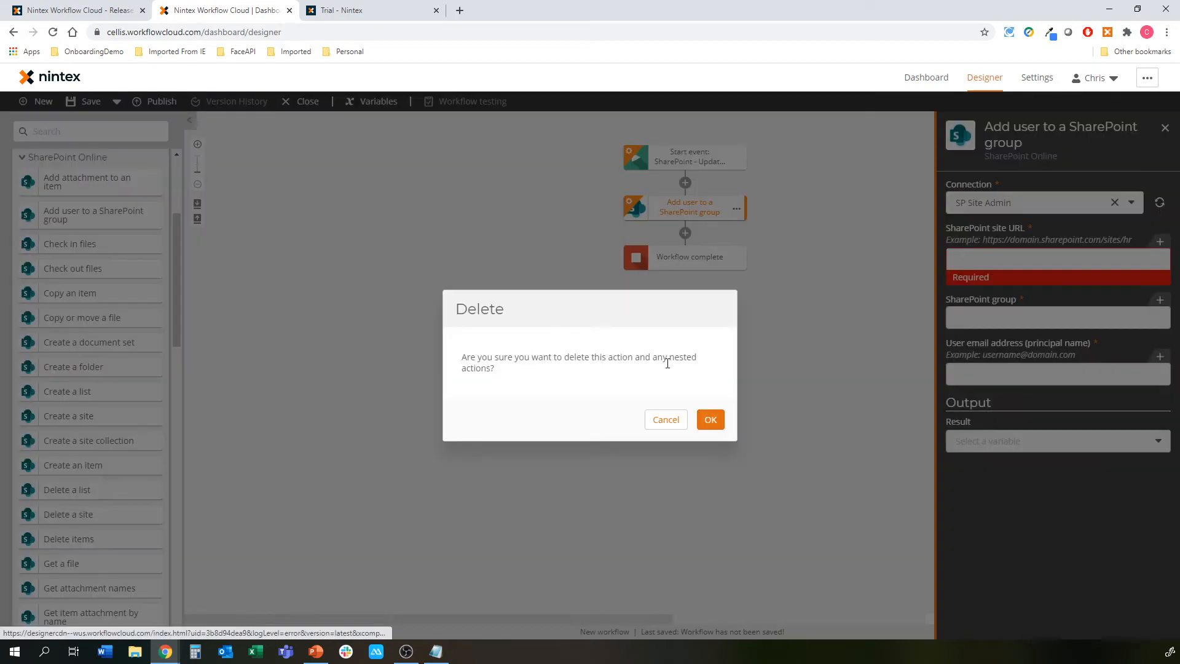
pyautogui.click(711, 417)
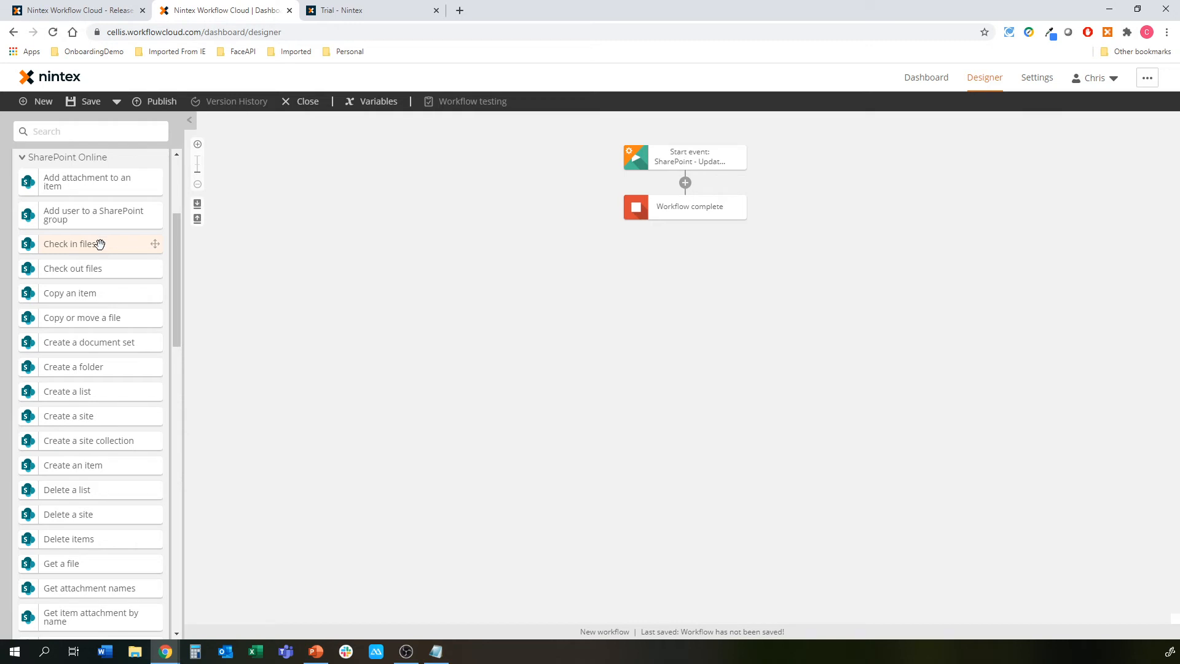
pyautogui.moveTo(98, 242); pyautogui.dragTo(688, 180)
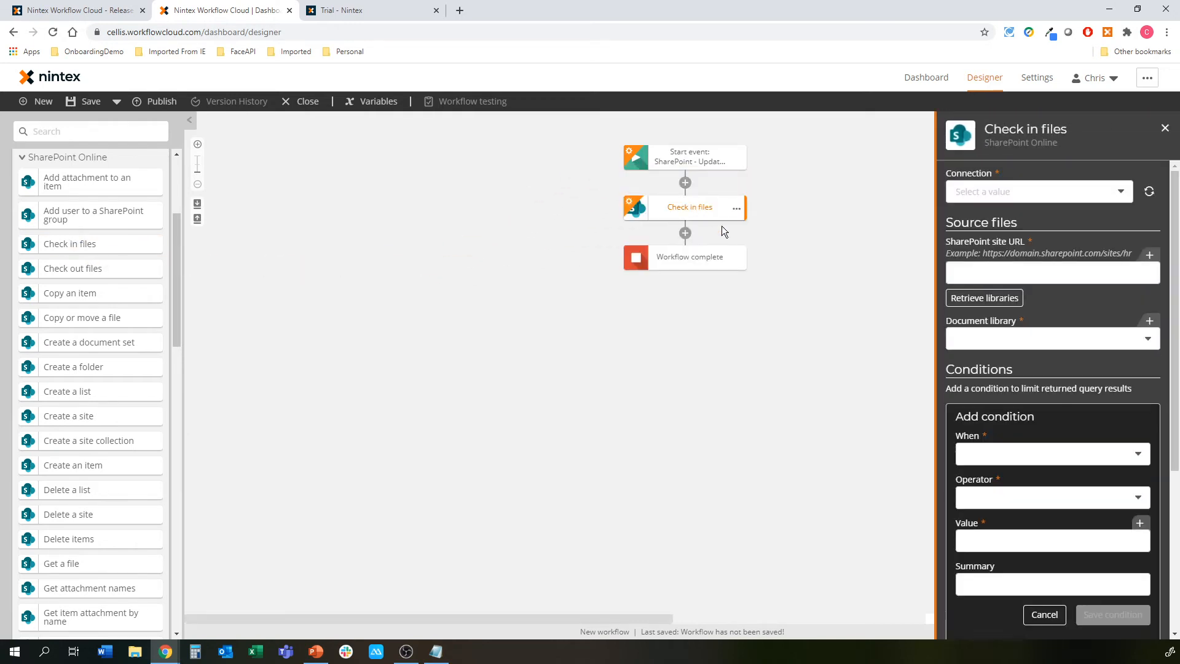
pyautogui.click(998, 278)
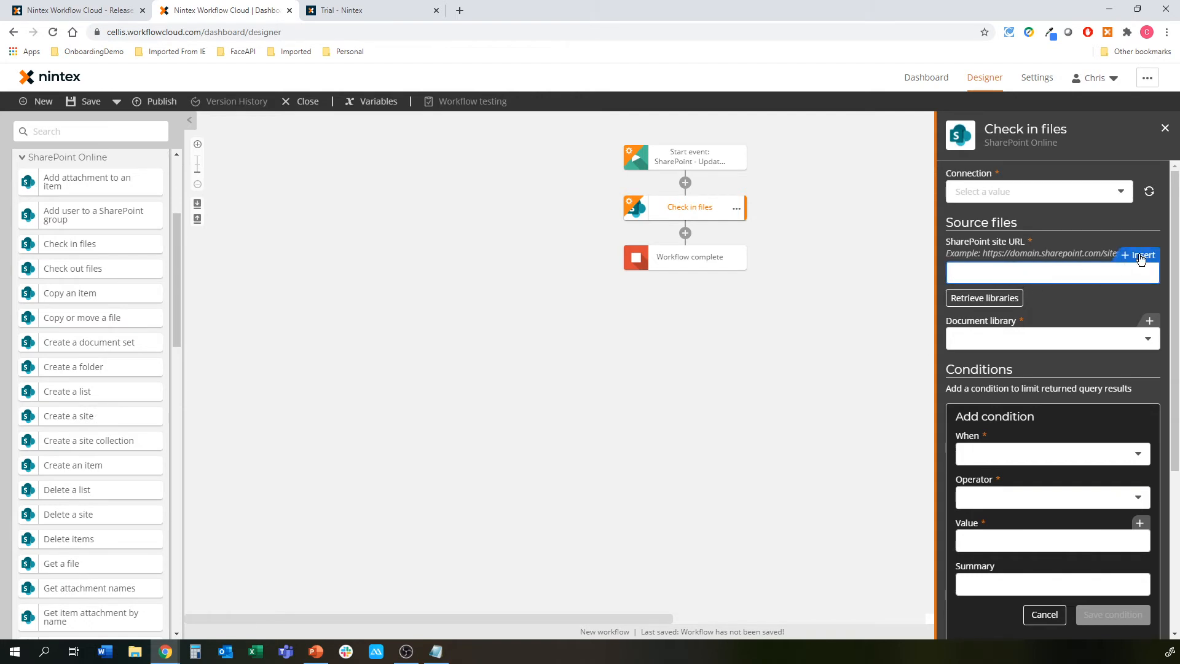
pyautogui.hotkey('ctrl', 'v')
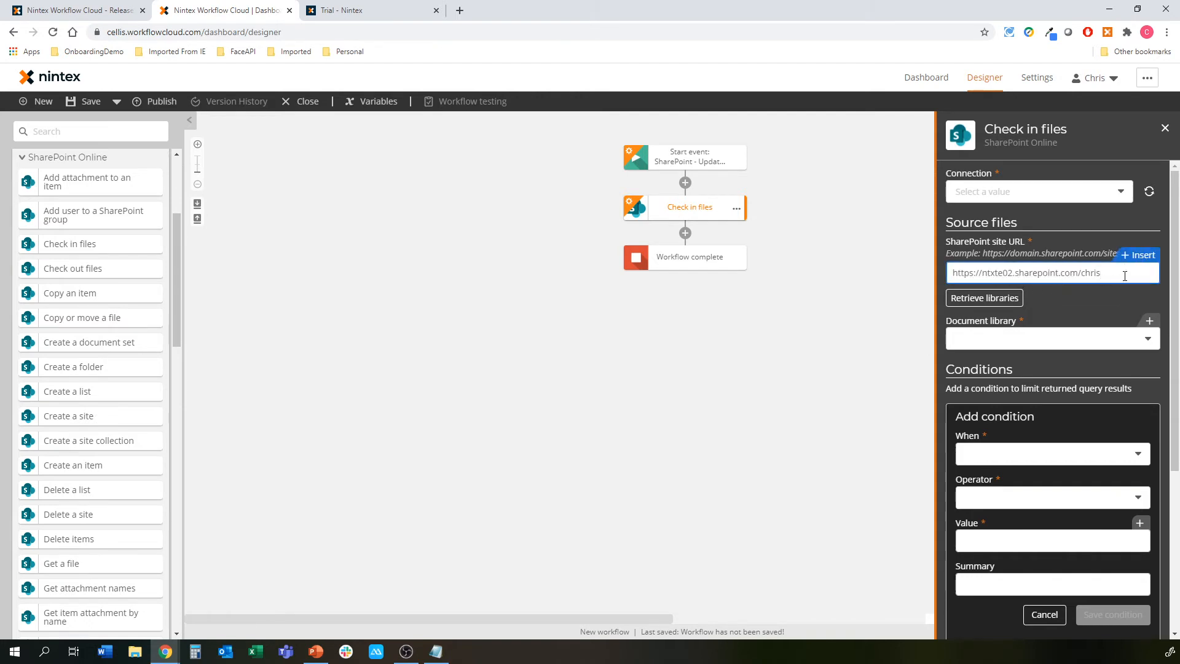
pyautogui.moveTo(1124, 276); pyautogui.dragTo(889, 274)
pyautogui.press('BackSpace')
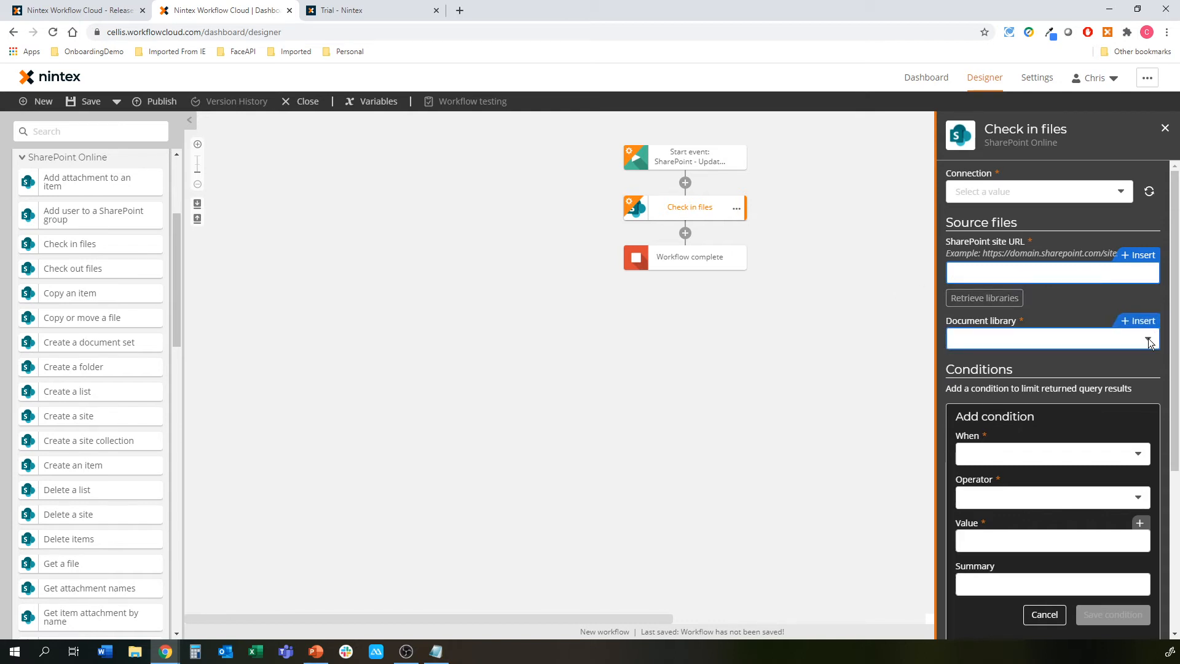
pyautogui.scroll(-3, 1072, 380)
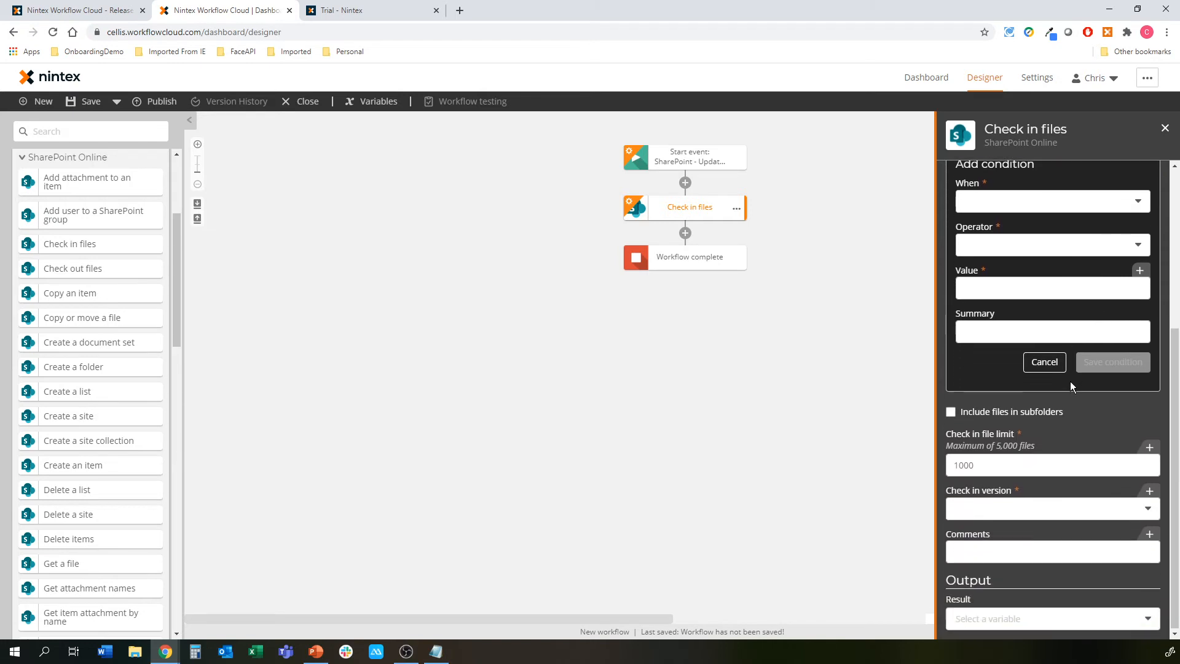
pyautogui.click(1017, 462)
pyautogui.click(1003, 511)
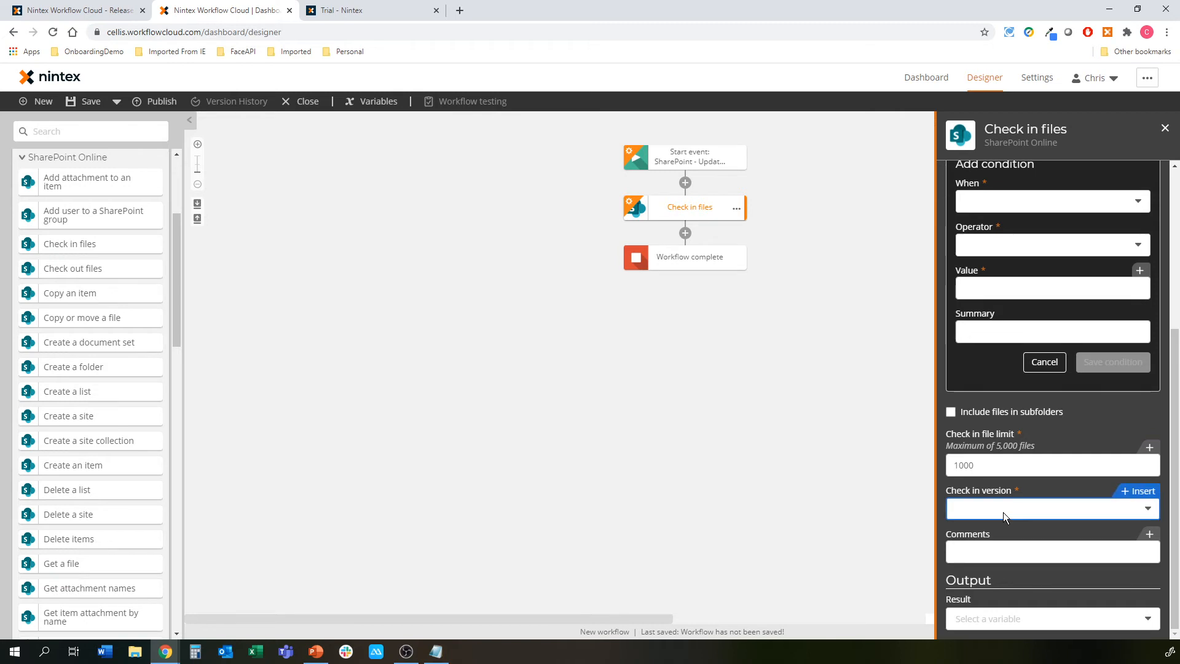
pyautogui.click(1003, 512)
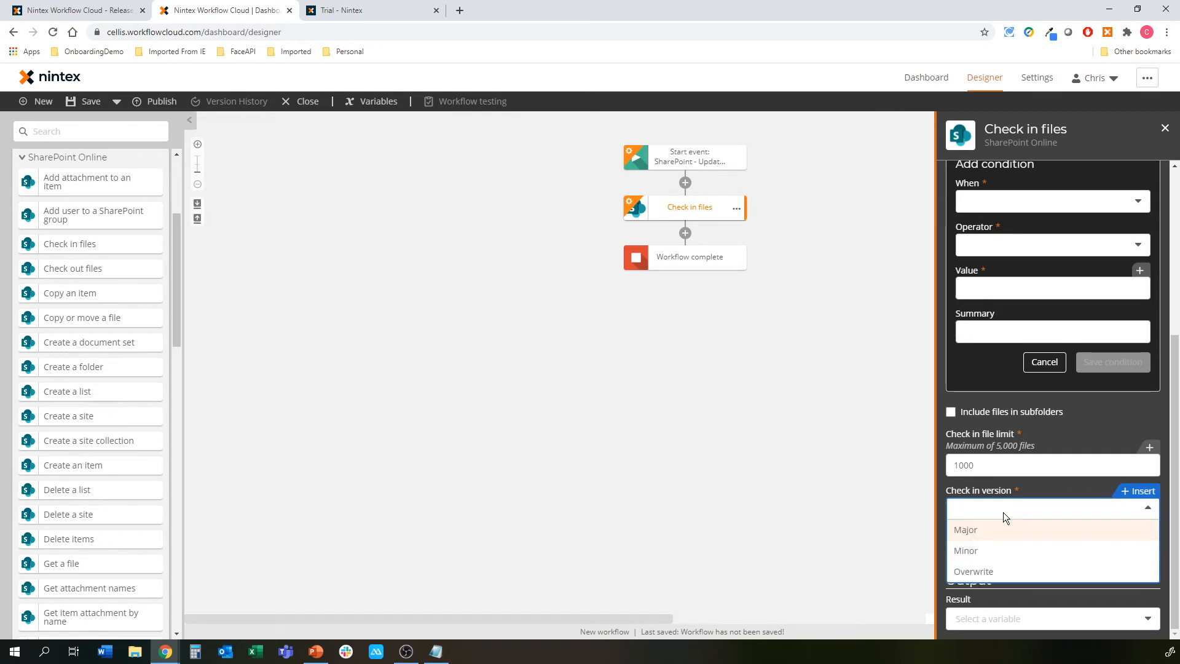
pyautogui.click(1003, 511)
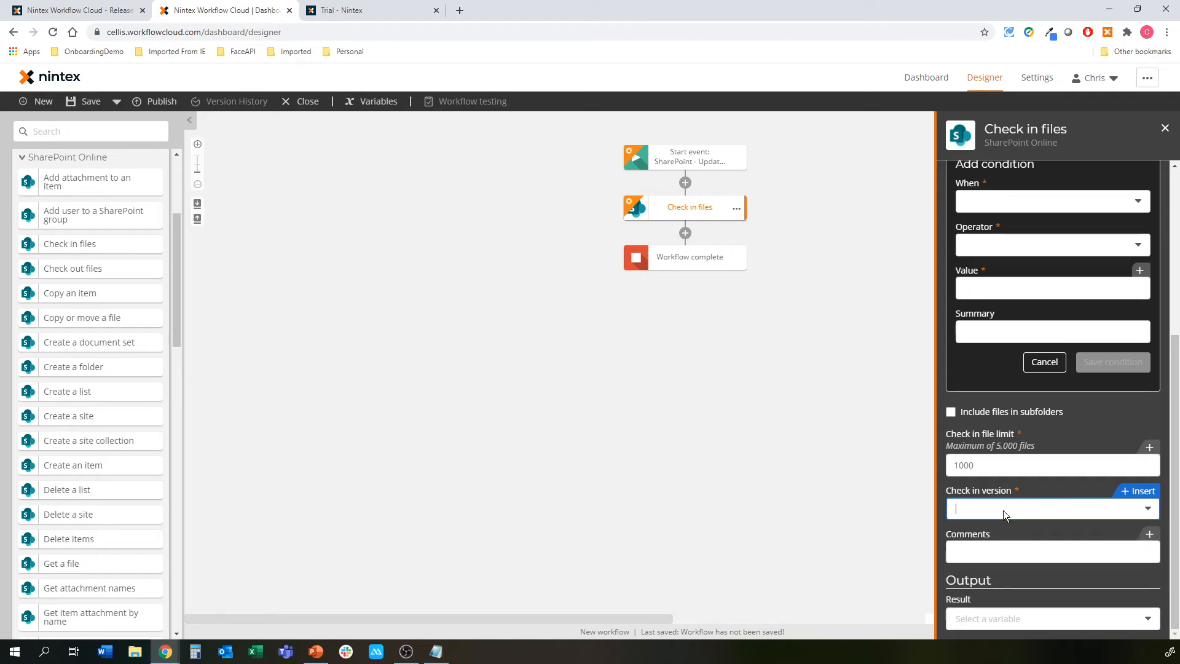
pyautogui.click(1012, 559)
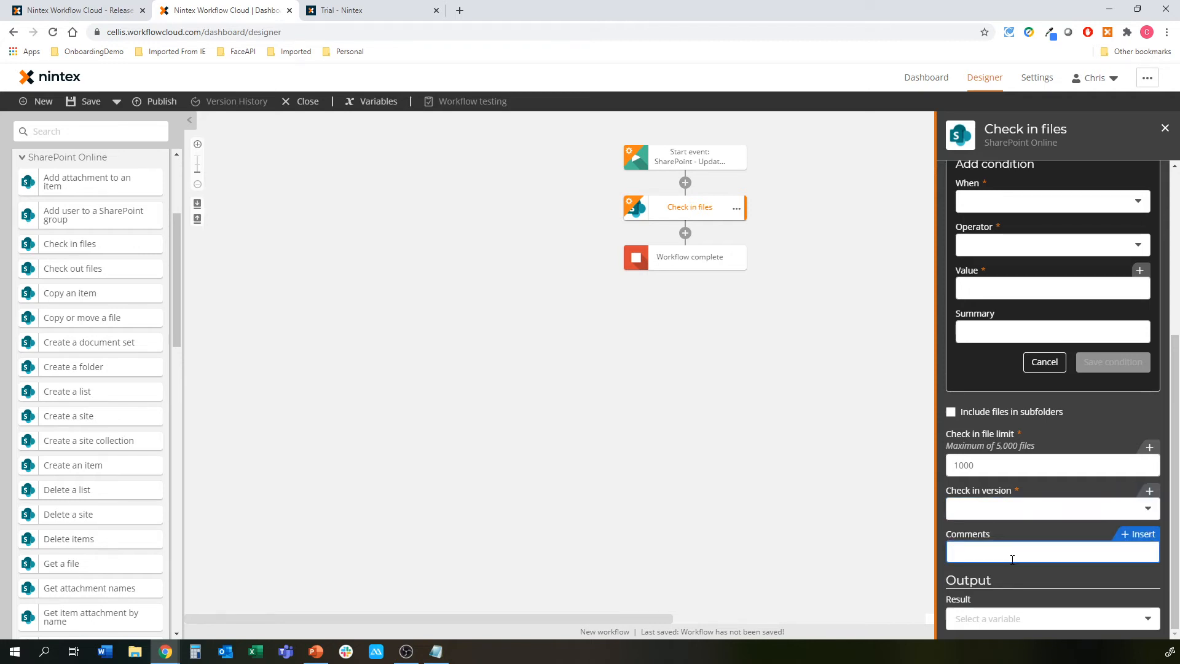
pyautogui.click(735, 207)
pyautogui.click(769, 289)
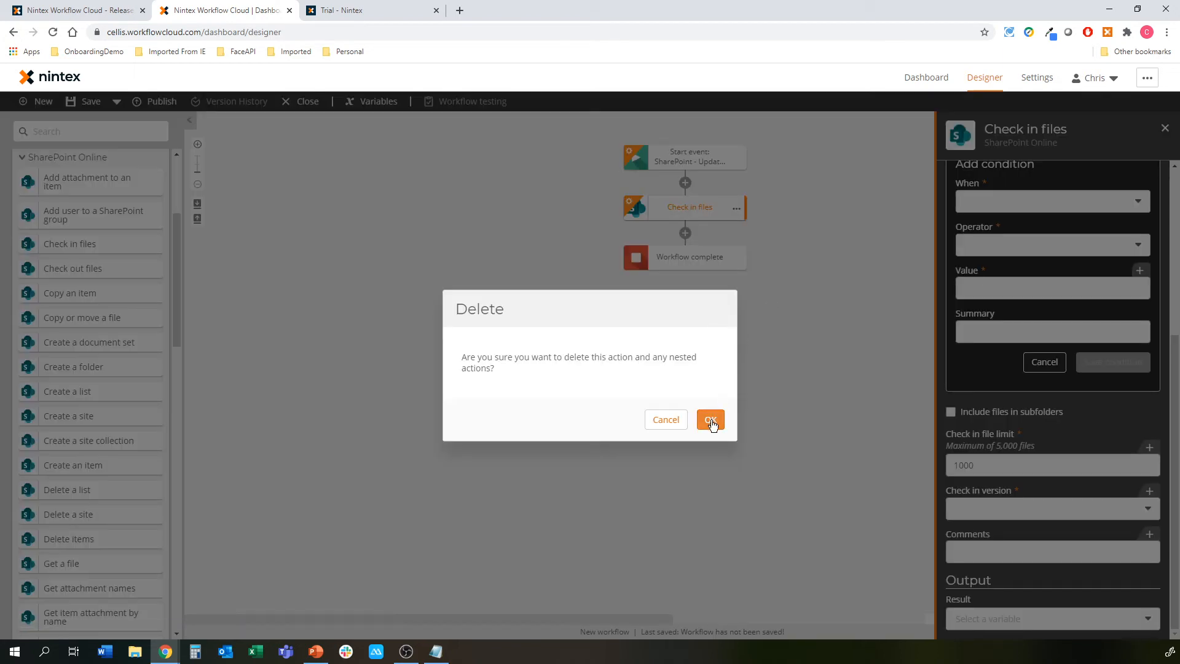
pyautogui.click(709, 420)
# Insert a Create an item action after the start event and look over its site URL and list name options
pyautogui.scroll(-1, 87, 270)
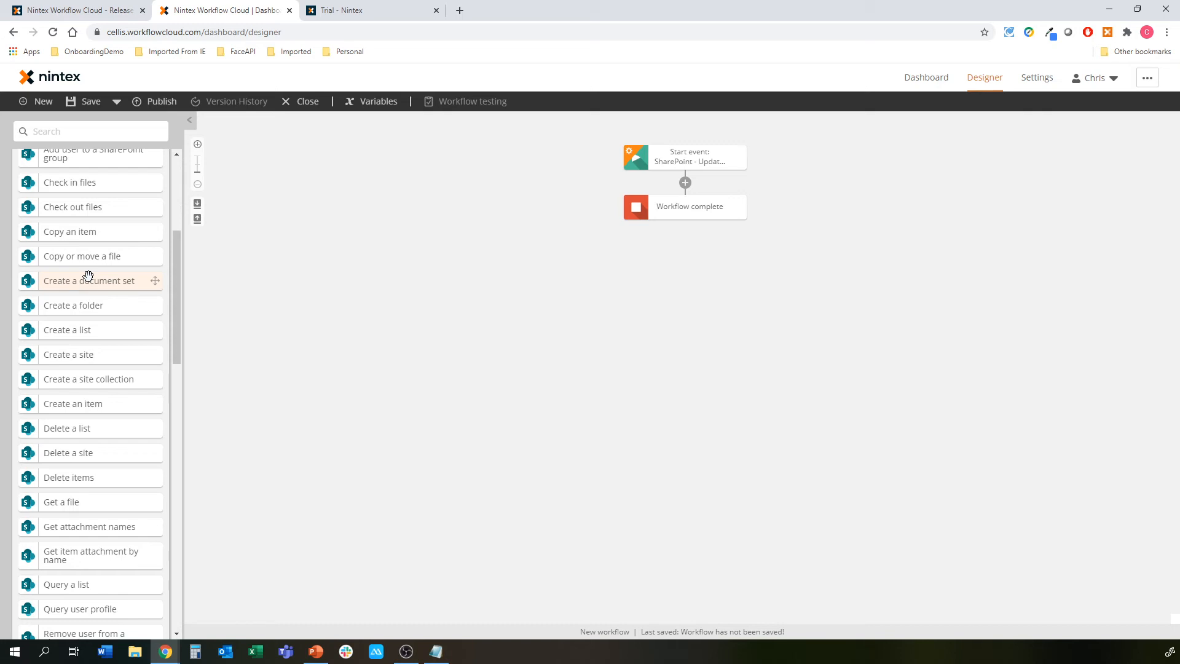
pyautogui.scroll(-1, 88, 276)
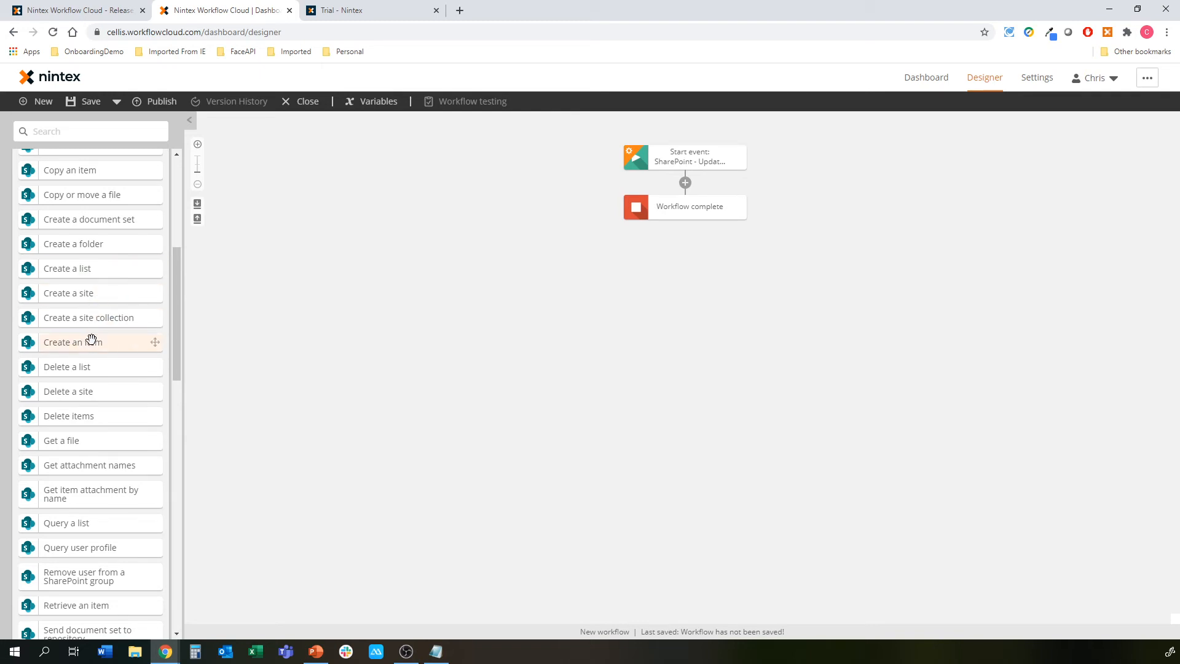
pyautogui.moveTo(91, 340); pyautogui.dragTo(695, 207)
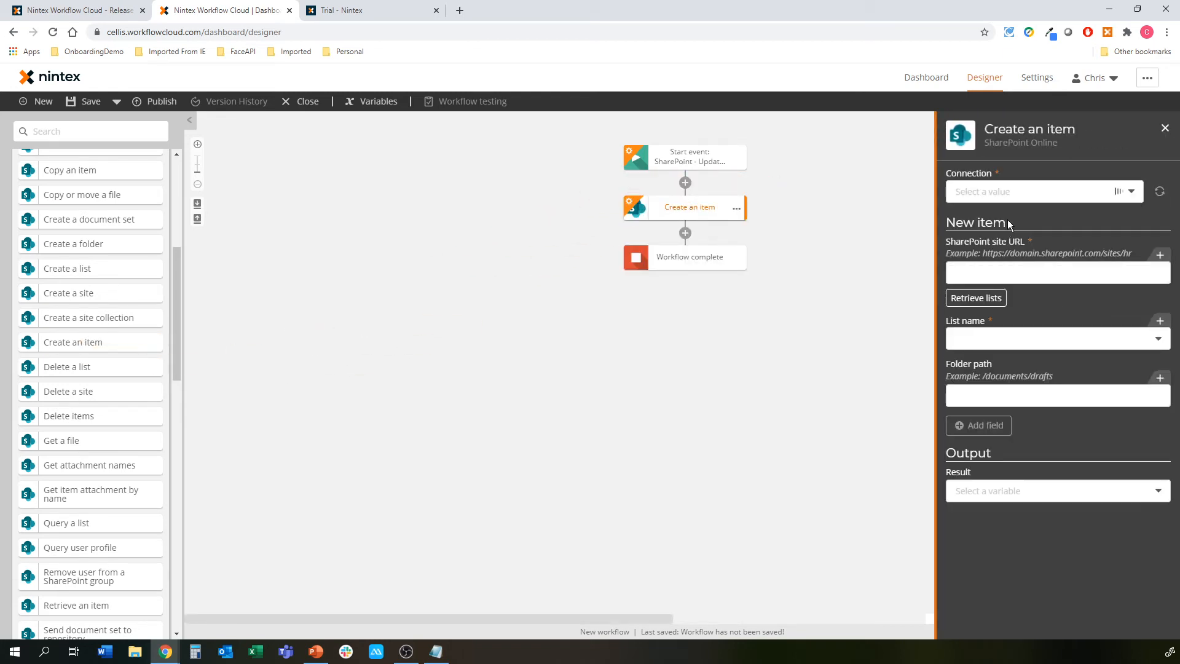
pyautogui.click(1009, 270)
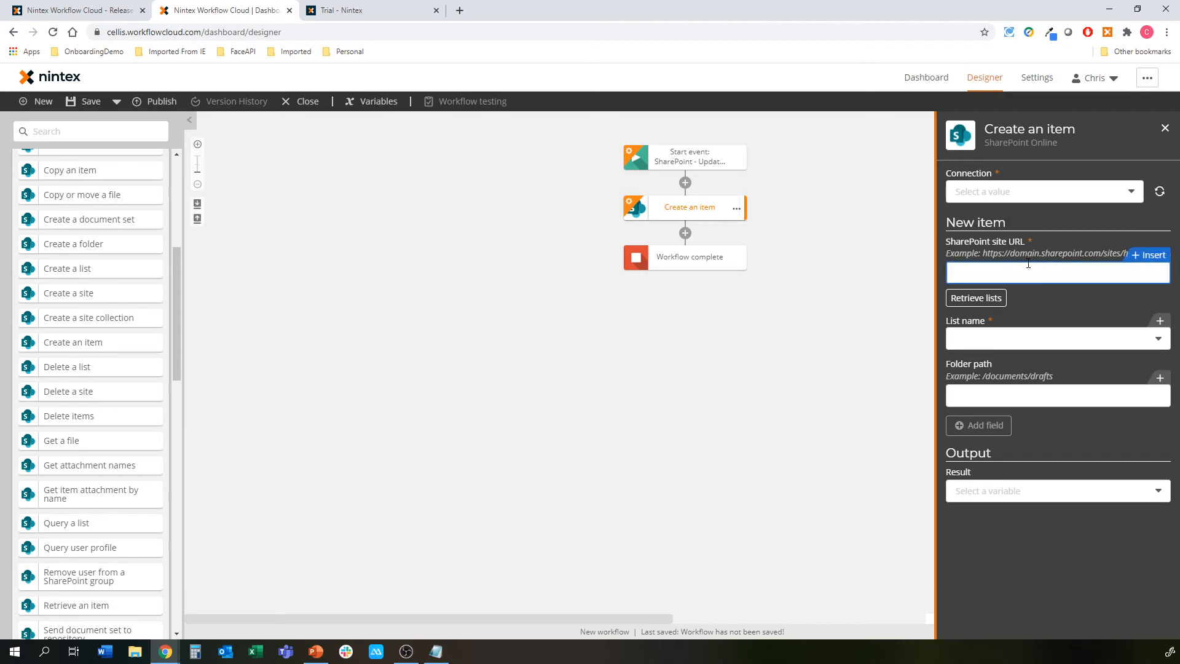
pyautogui.click(1004, 341)
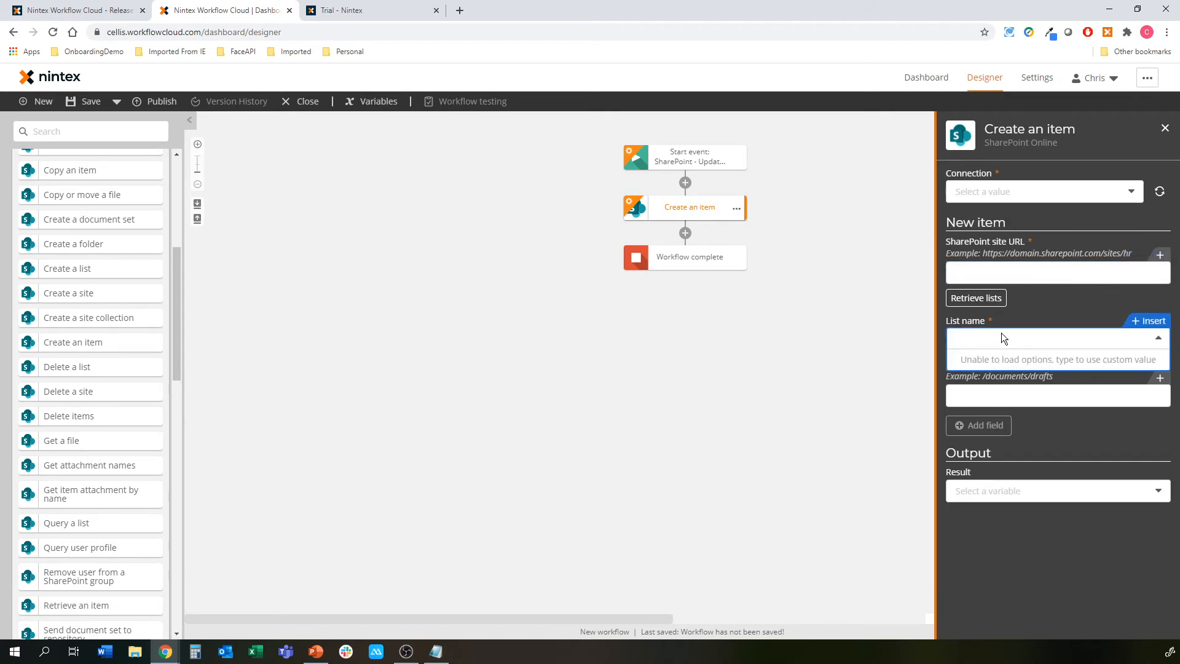
pyautogui.click(1004, 277)
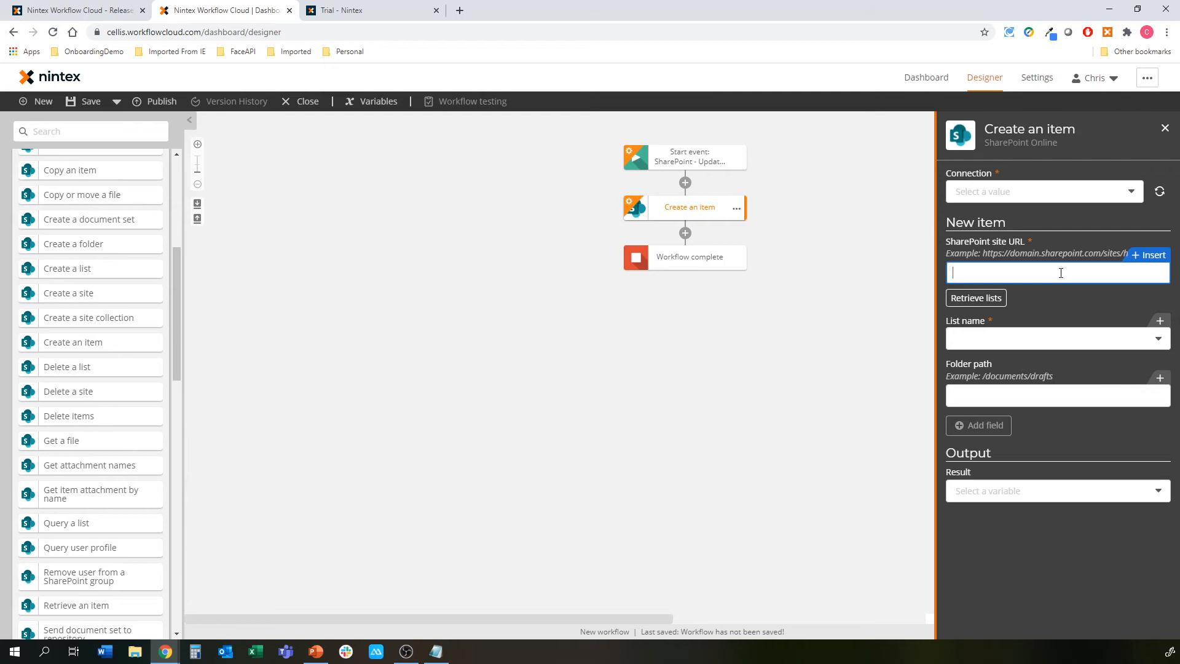
pyautogui.click(1041, 338)
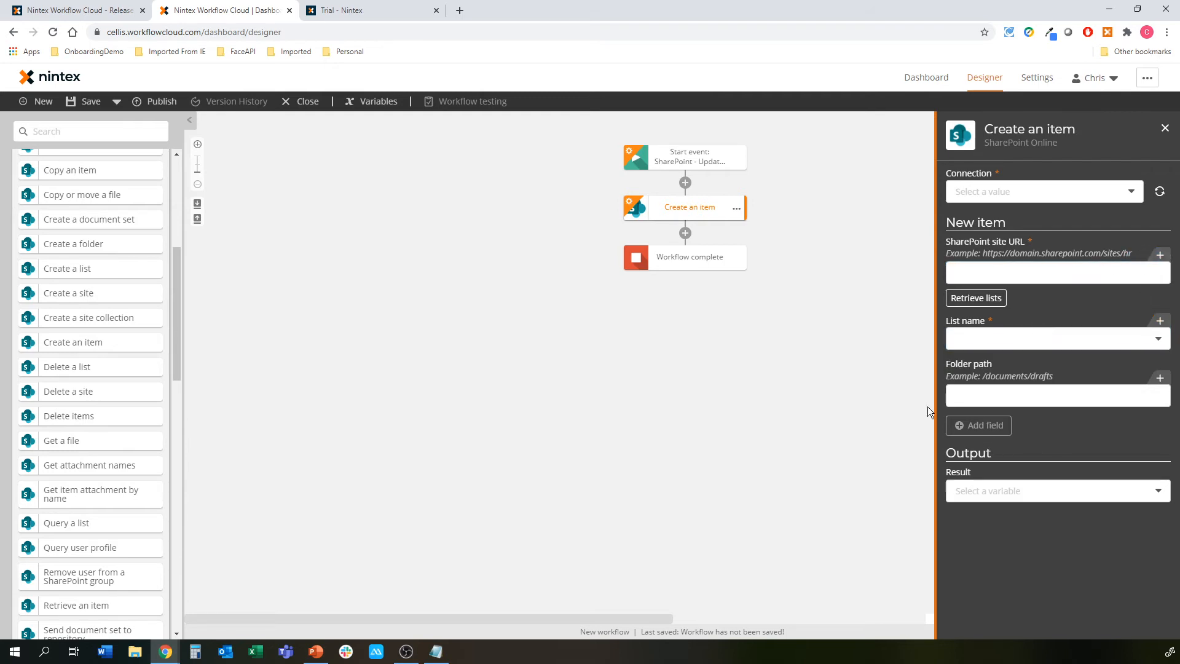
# Delete the Create an item action and confirm with OK
pyautogui.click(738, 209)
pyautogui.click(757, 299)
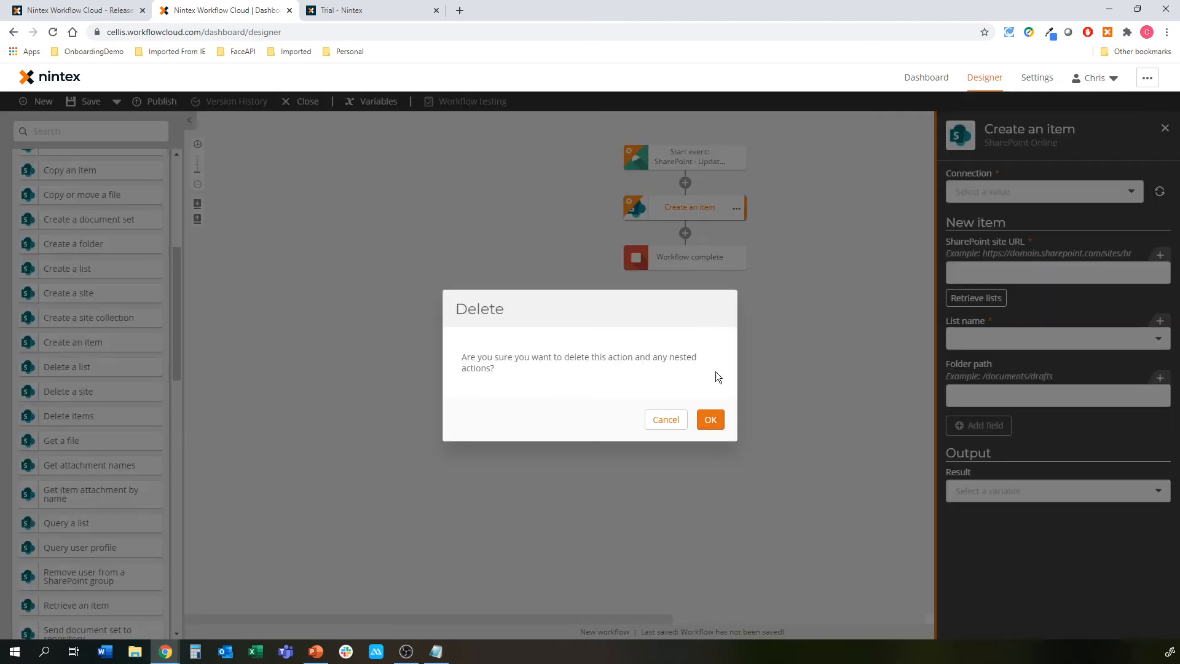
pyautogui.click(711, 415)
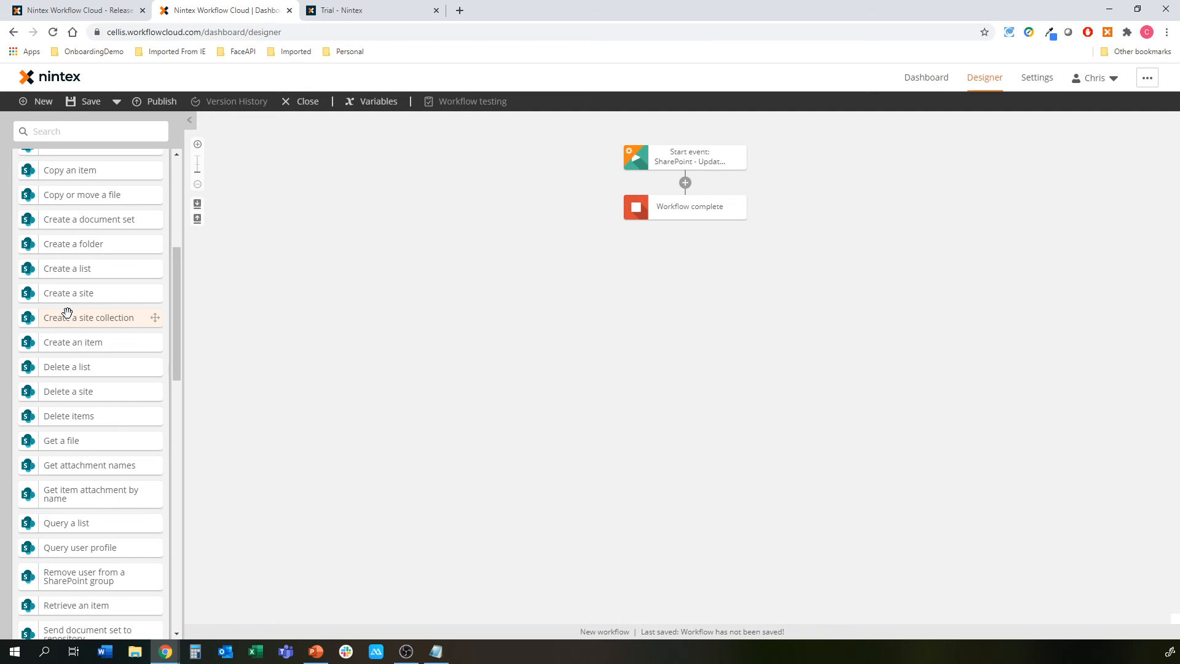
# Find Update item permissions in the SharePoint Online actions and drag it between the start event and Workflow complete
pyautogui.scroll(-1, 80, 360)
pyautogui.scroll(-1, 83, 361)
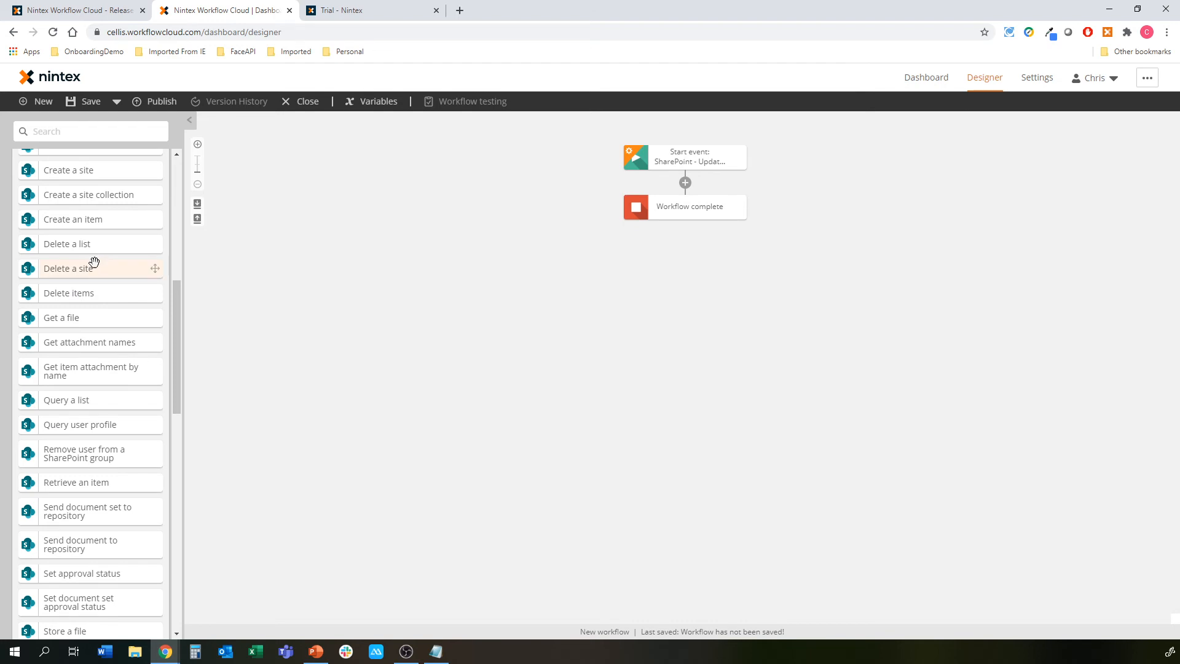
pyautogui.scroll(-2, 90, 270)
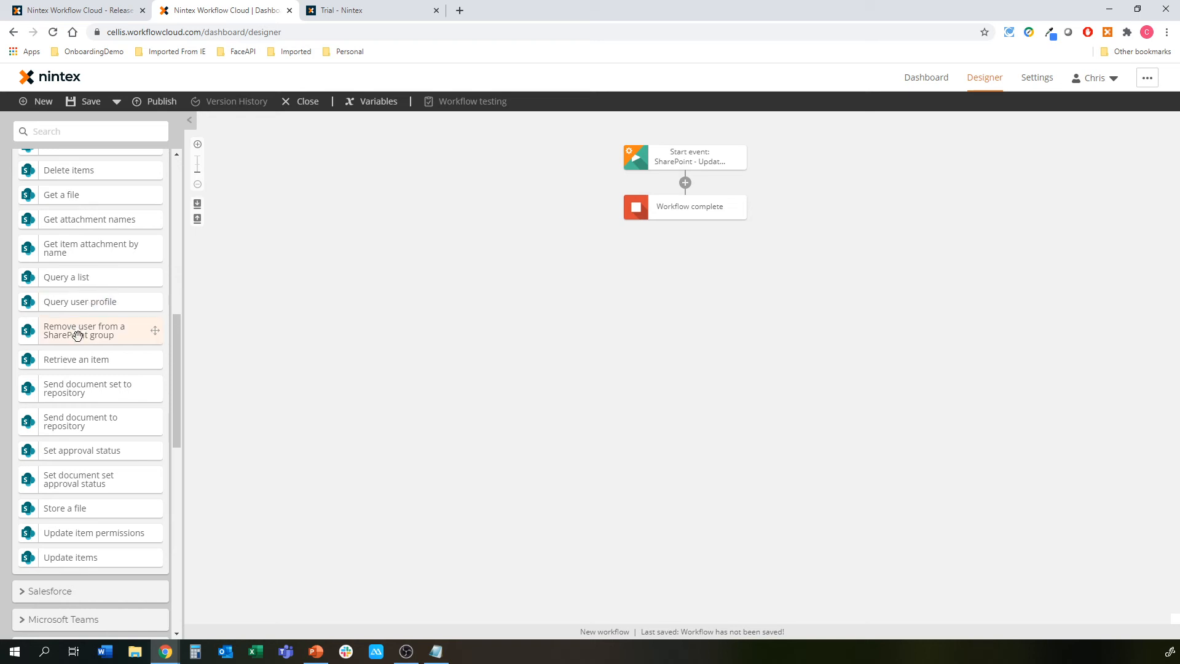
pyautogui.scroll(3, 83, 341)
pyautogui.scroll(1, 98, 252)
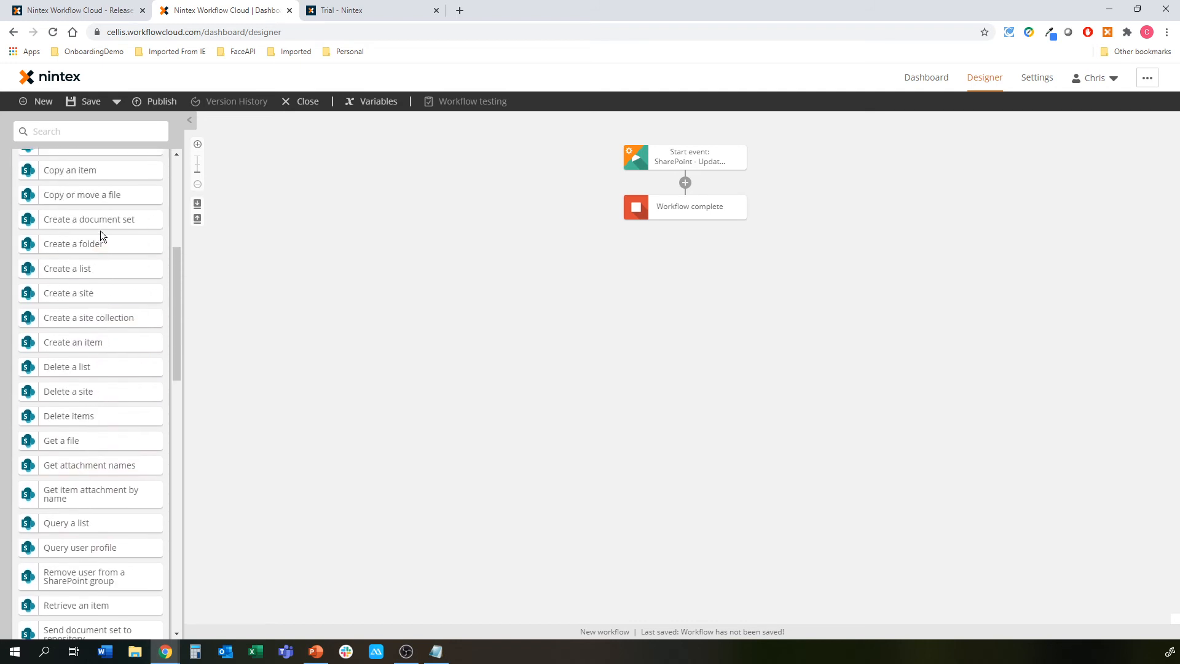
pyautogui.scroll(2, 101, 234)
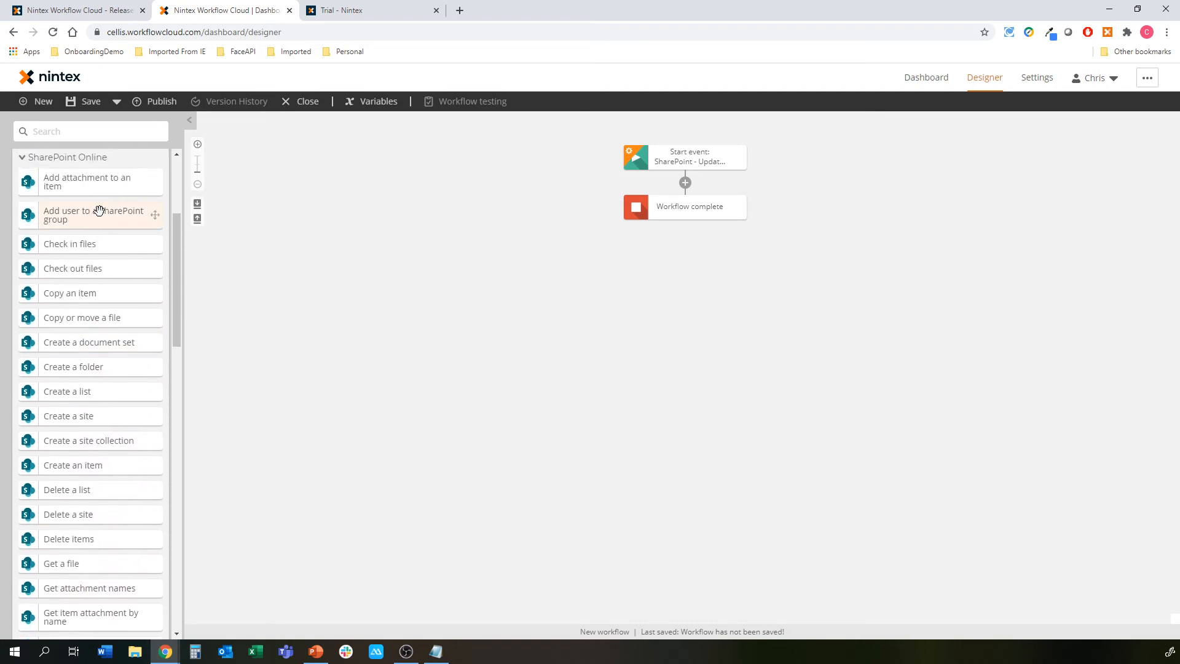
pyautogui.scroll(-6, 99, 212)
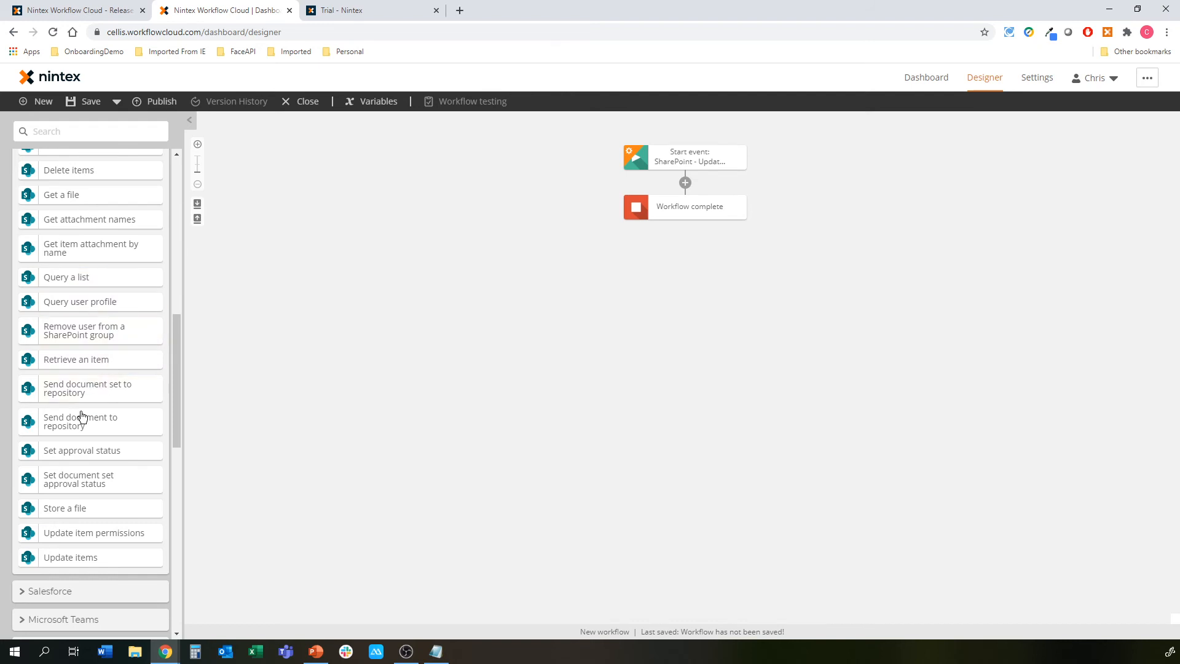
pyautogui.moveTo(57, 528); pyautogui.dragTo(652, 178)
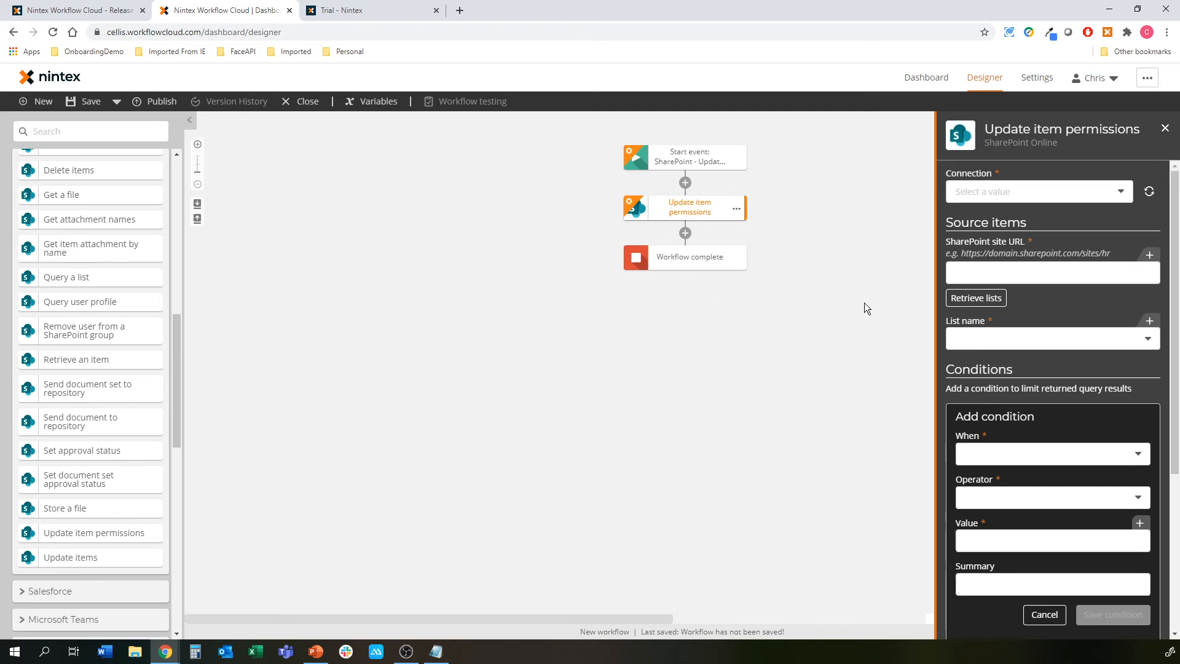
# Use the SP Site Admin connection and paste the SharePoint site URL to retrieve its lists
pyautogui.click(1059, 194)
pyautogui.click(1002, 242)
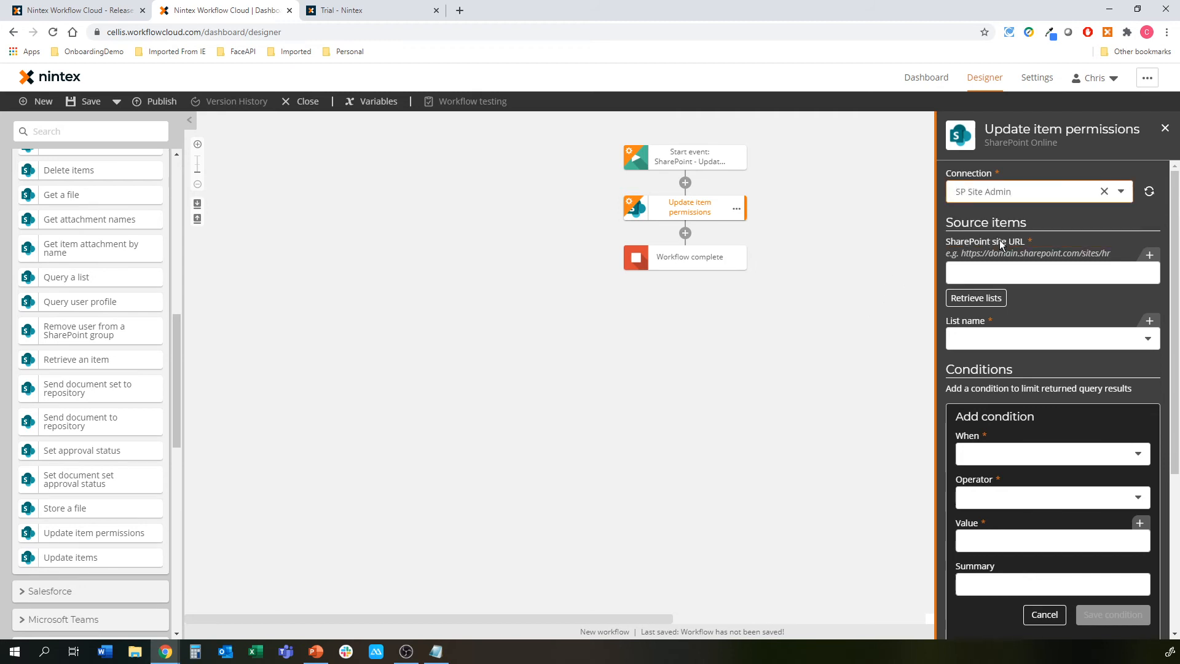
pyautogui.click(997, 274)
pyautogui.write('https://ntxte02.sharepoint.com/chris')
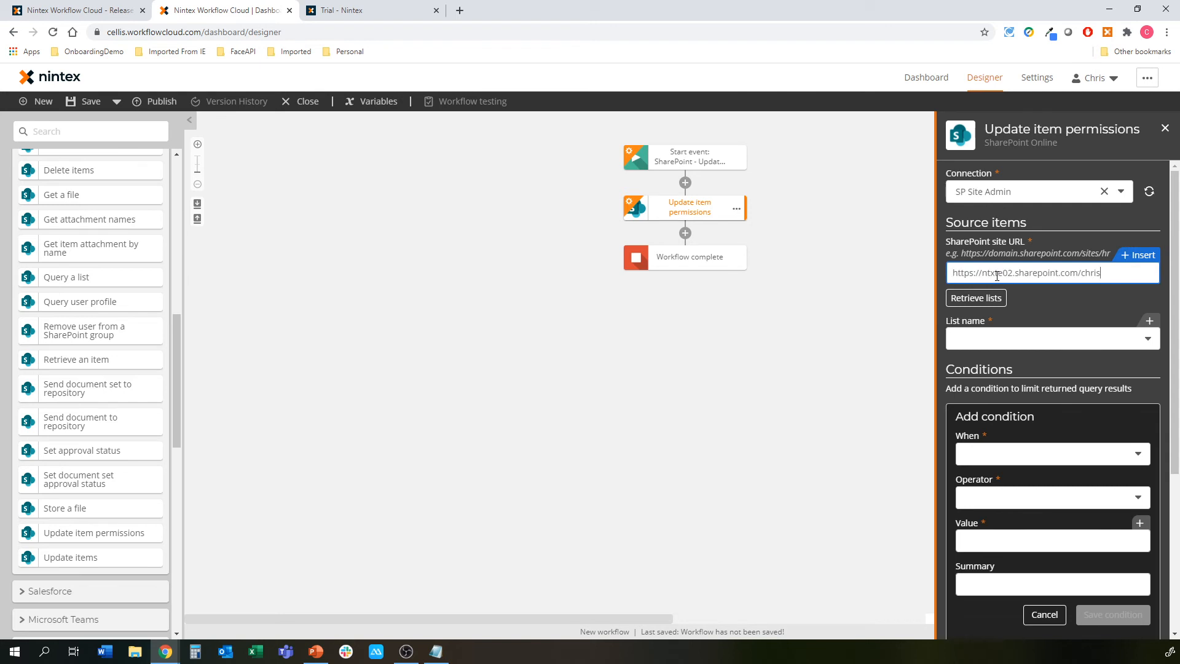
pyautogui.click(992, 299)
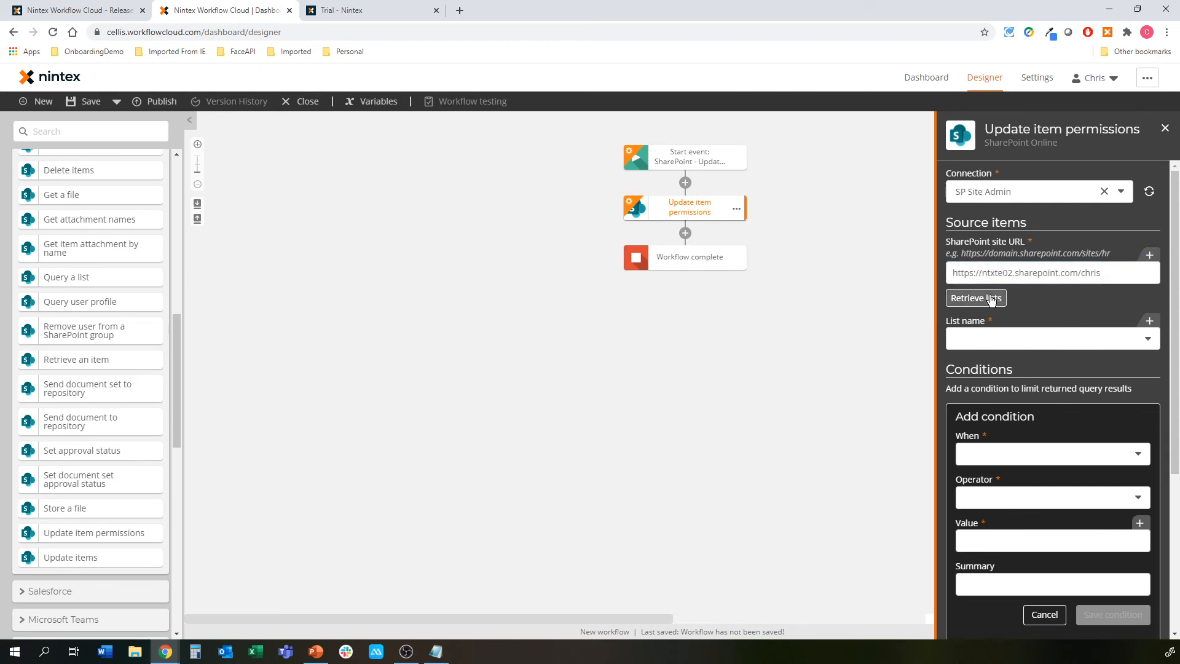
# Choose the Demo list and close the Update item permissions settings
pyautogui.click(1132, 342)
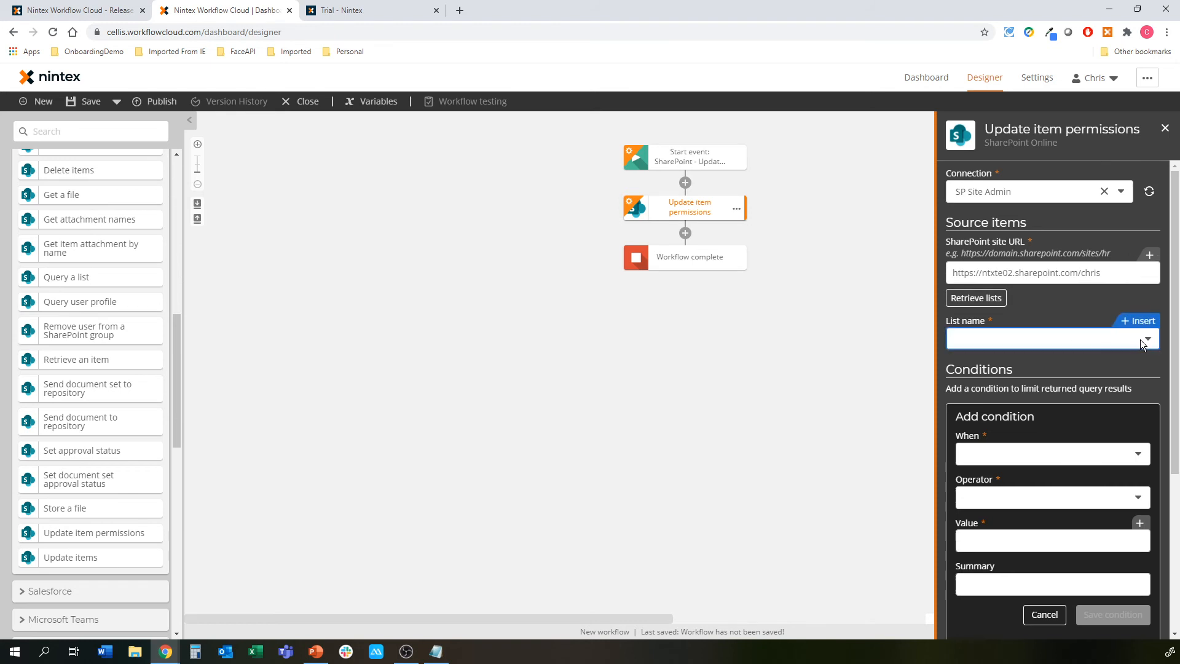
pyautogui.click(1141, 340)
pyautogui.click(1016, 484)
pyautogui.scroll(-4, 1021, 327)
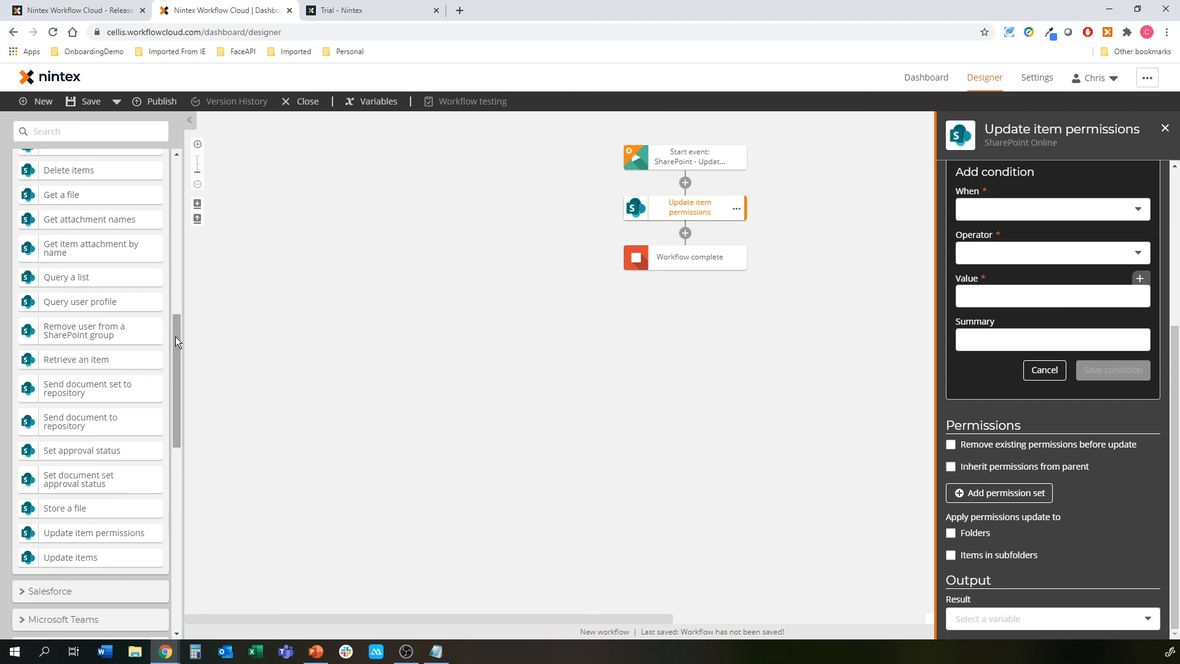
pyautogui.click(372, 337)
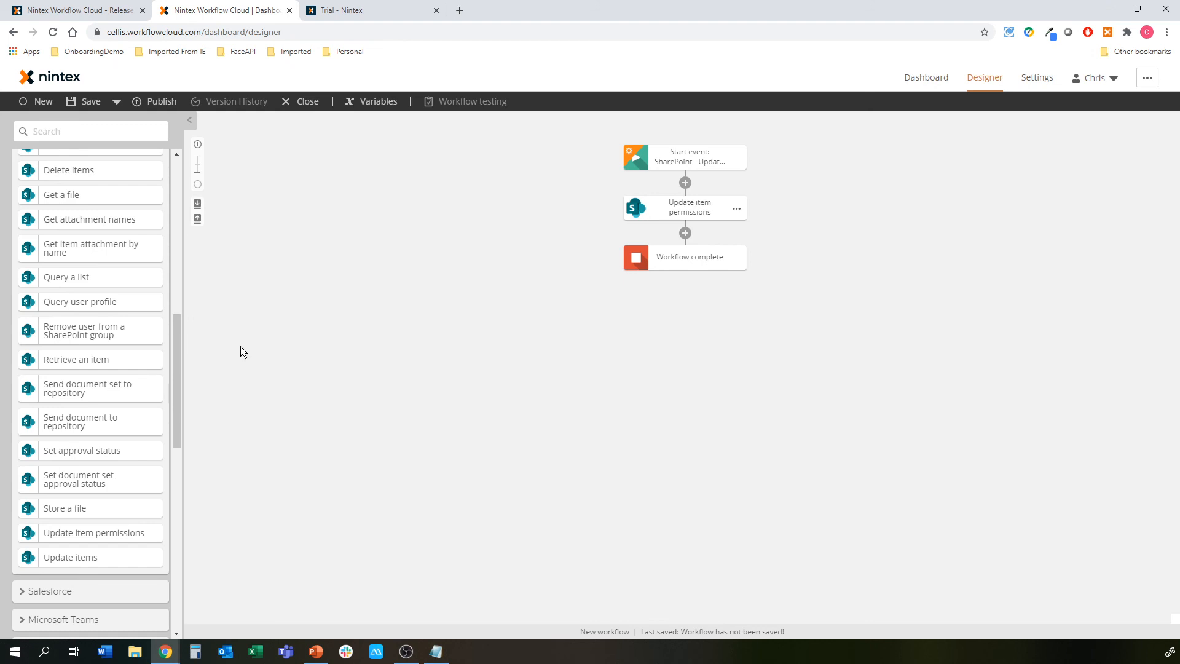
pyautogui.moveTo(177, 352); pyautogui.dragTo(179, 313)
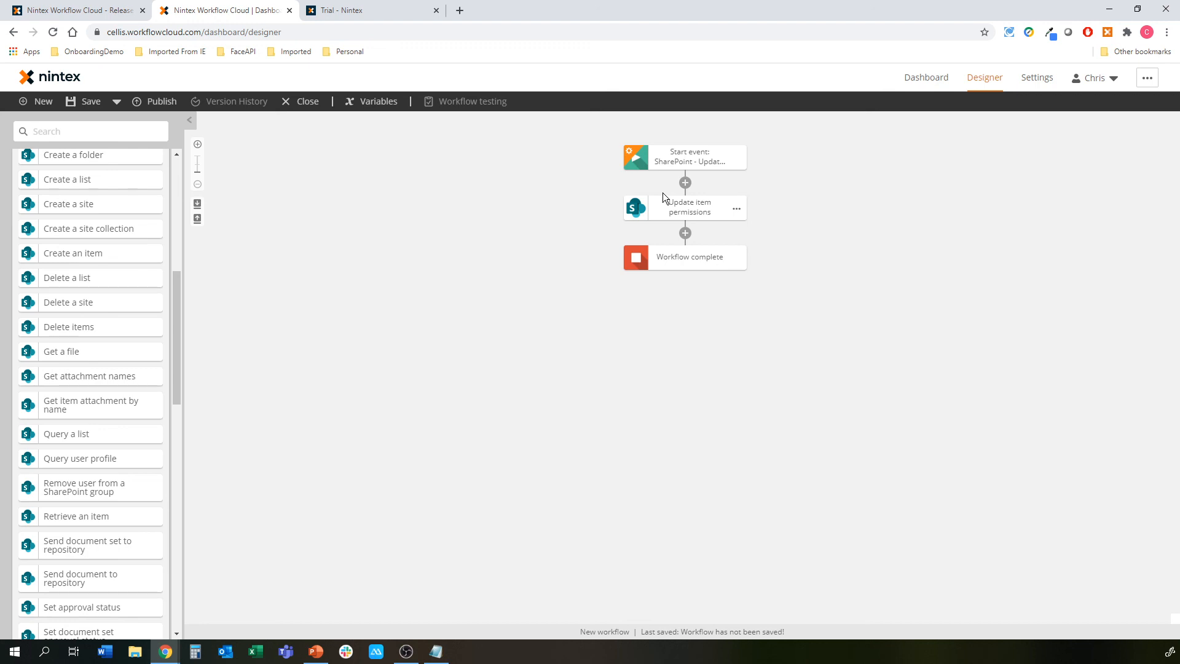
pyautogui.click(373, 7)
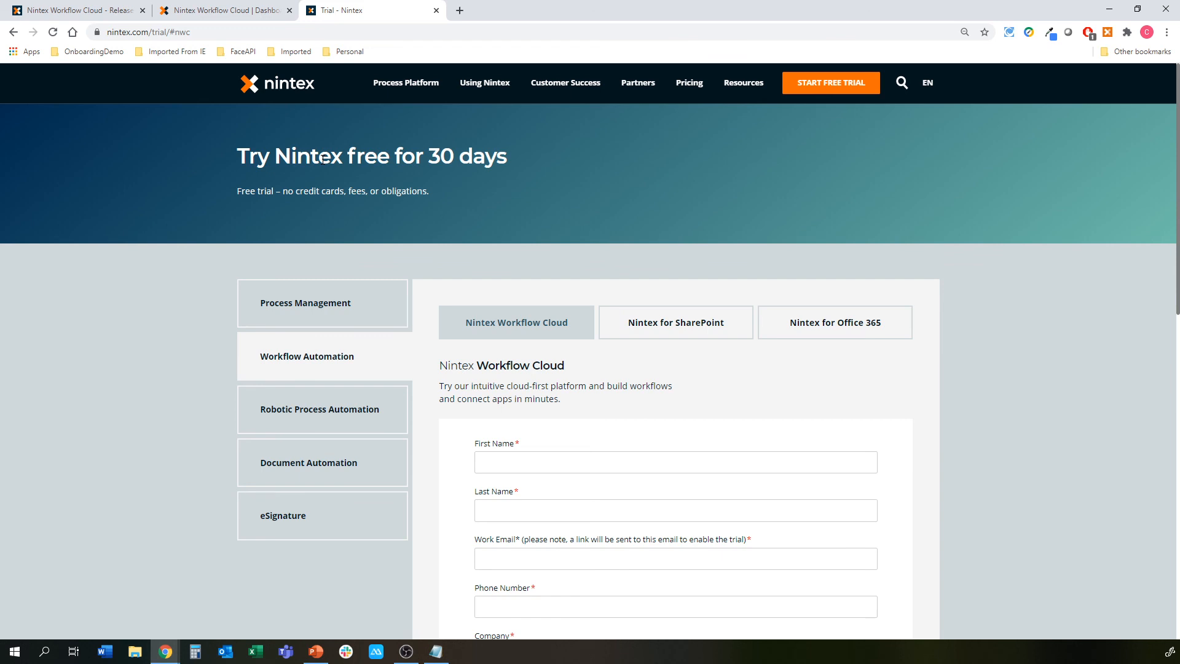
pyautogui.scroll(-5, 311, 255)
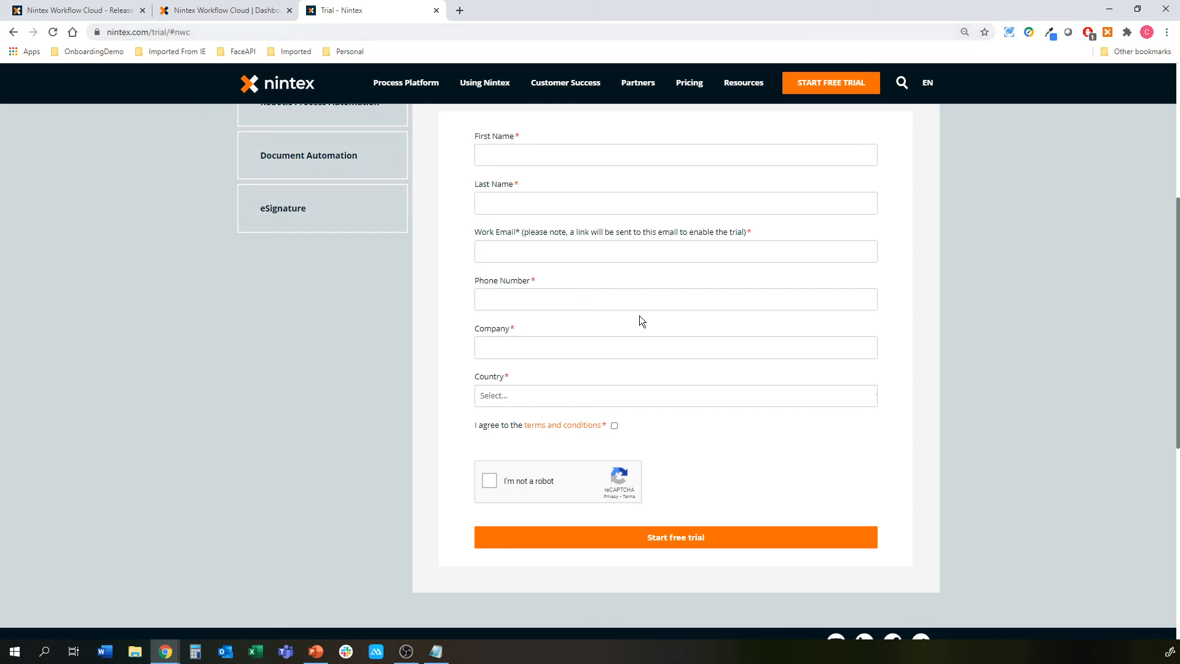
pyautogui.scroll(1, 640, 315)
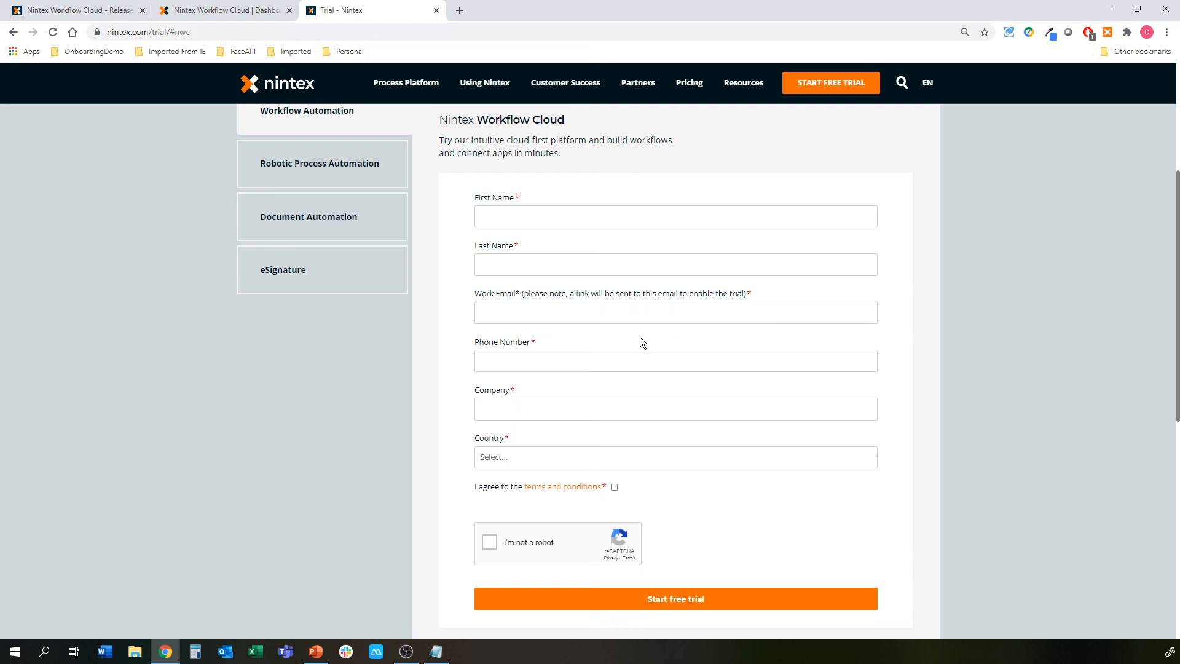
pyautogui.click(226, 10)
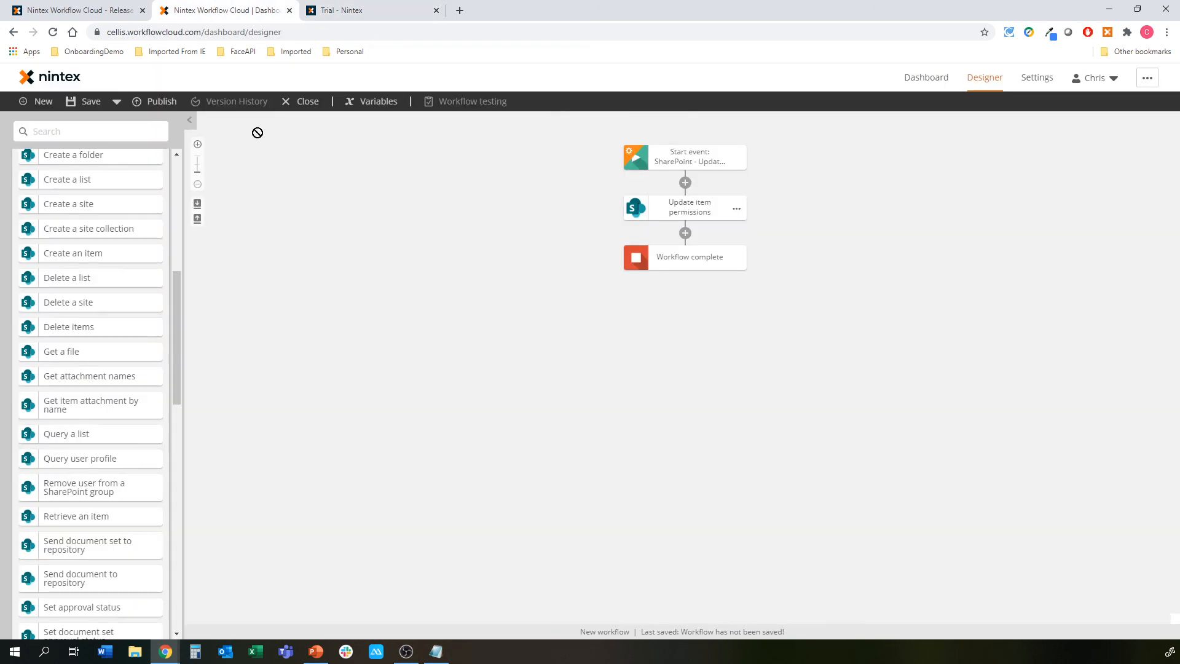
pyautogui.scroll(-2, 64, 247)
pyautogui.scroll(-3, 64, 247)
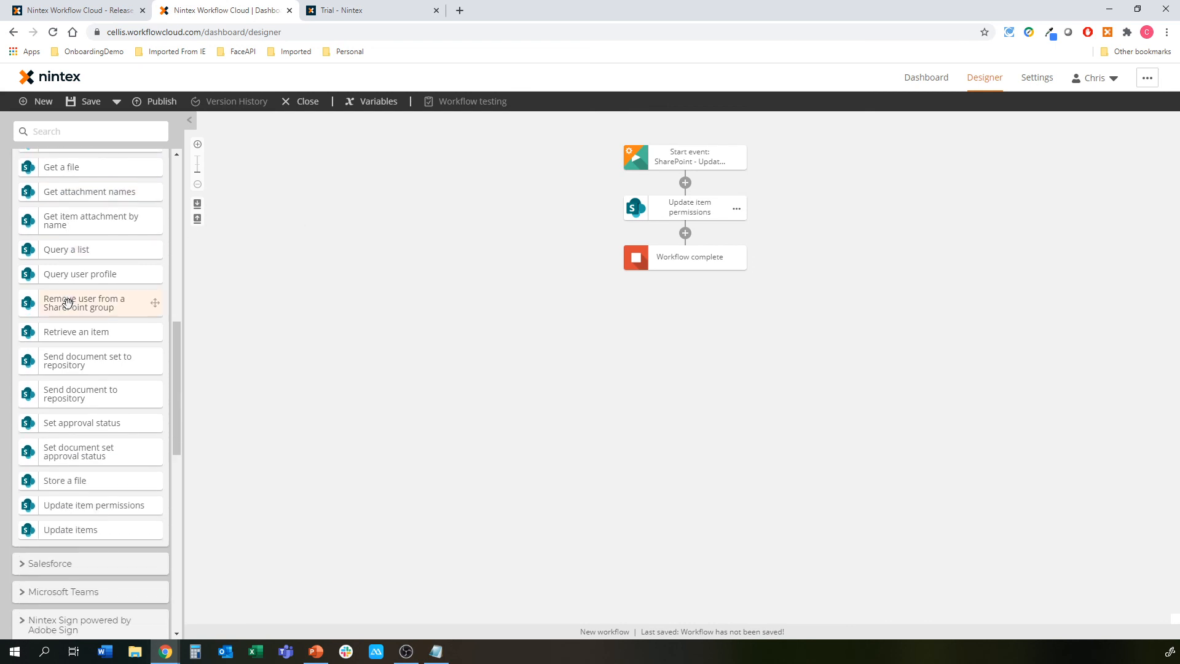
pyautogui.scroll(1, 105, 297)
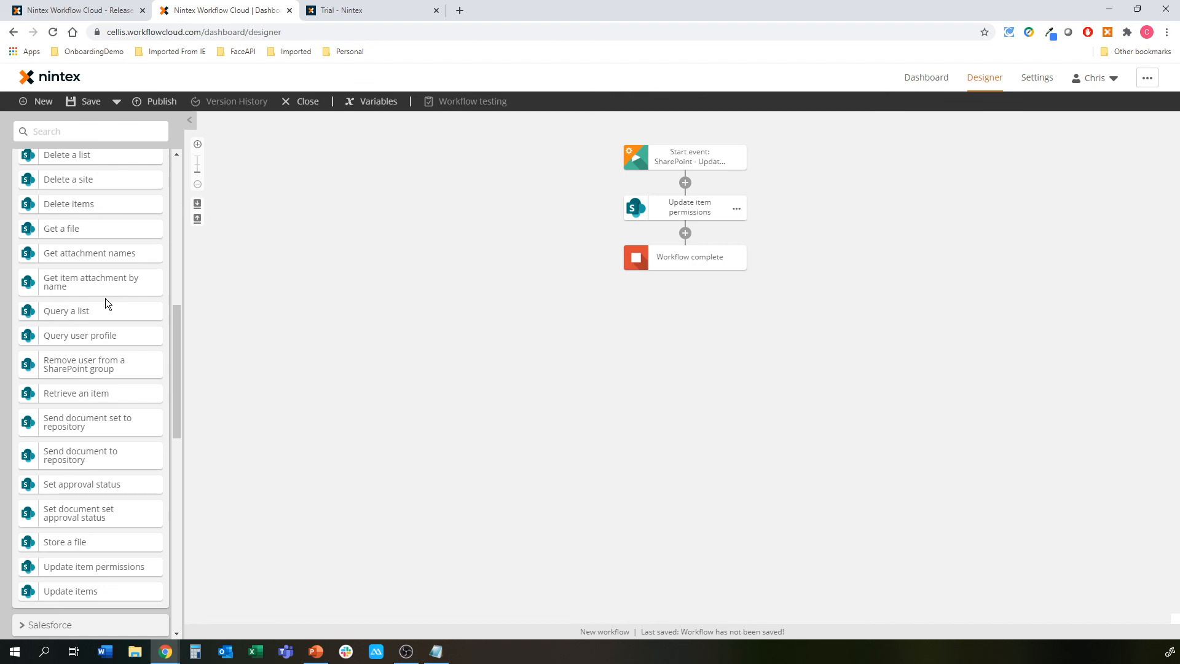
pyautogui.scroll(1, 106, 298)
pyautogui.scroll(1, 103, 292)
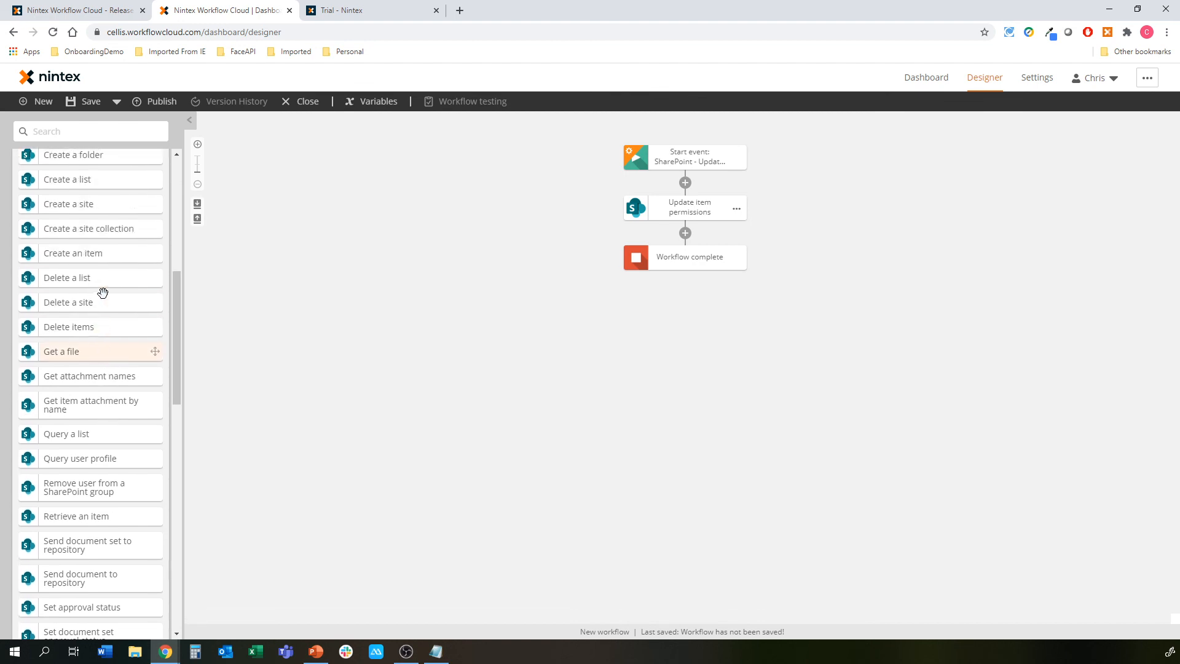
pyautogui.scroll(1, 103, 292)
pyautogui.scroll(1, 102, 292)
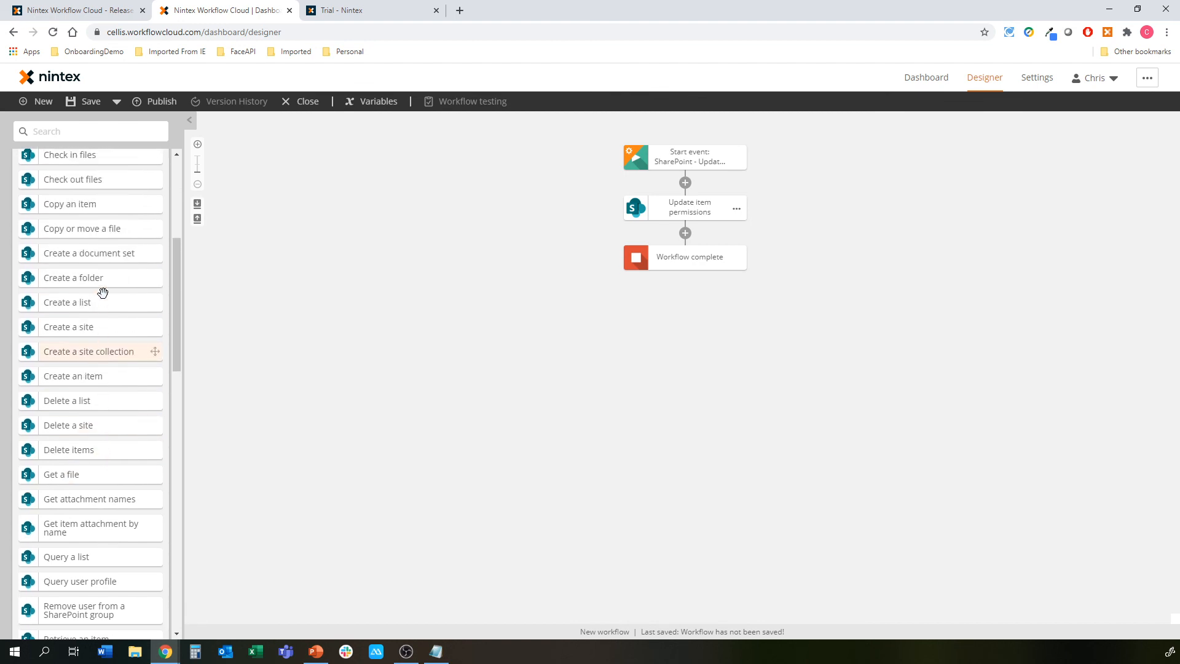